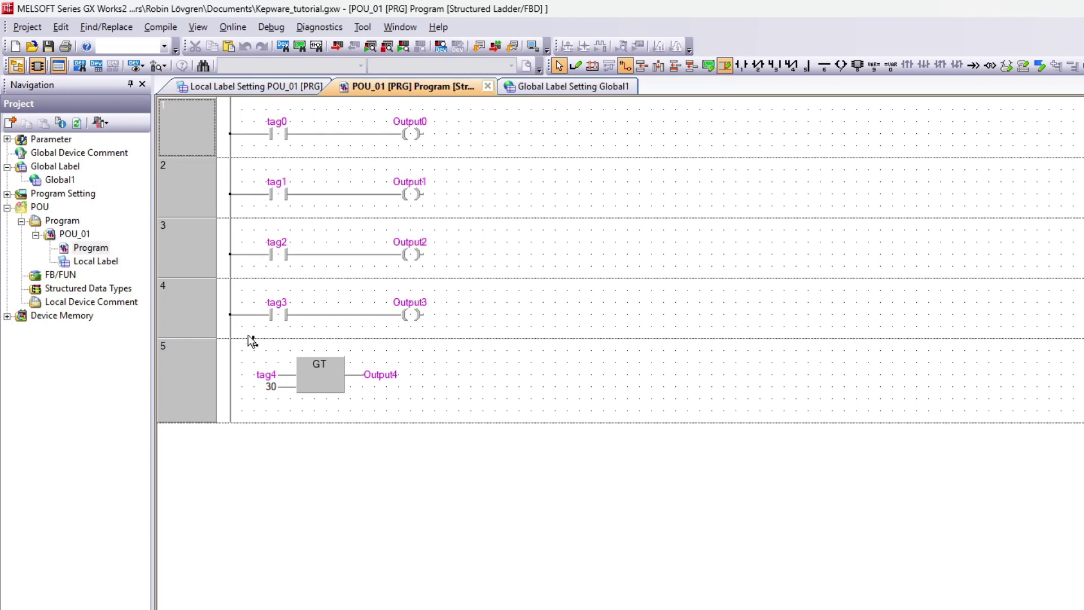
Check the global label table of tags, return to the ladder program, then switch to KEPServerEX.
left_click(559, 89)
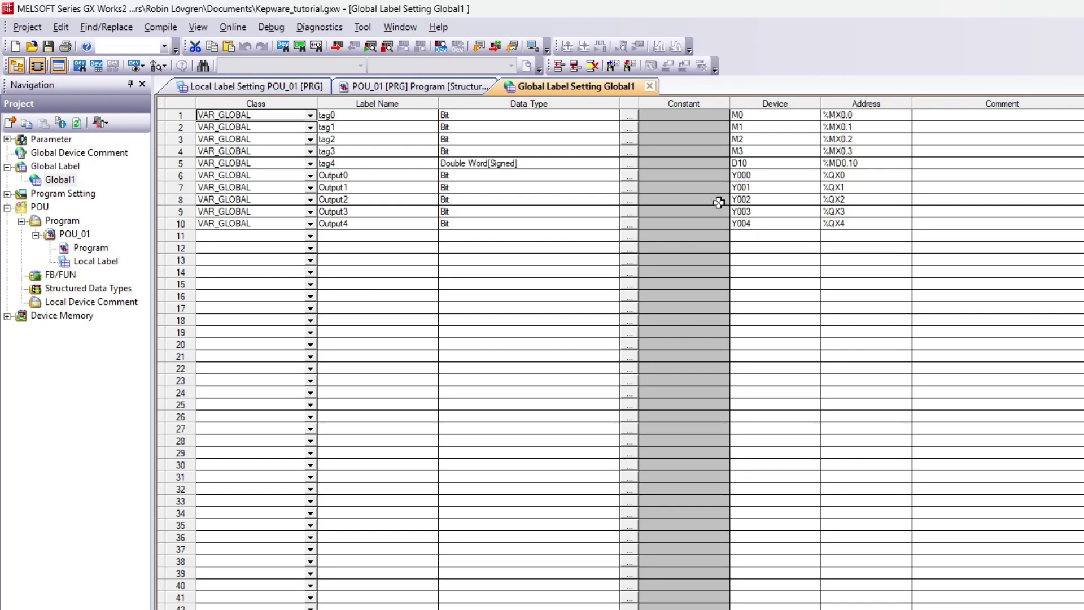
left_click(411, 87)
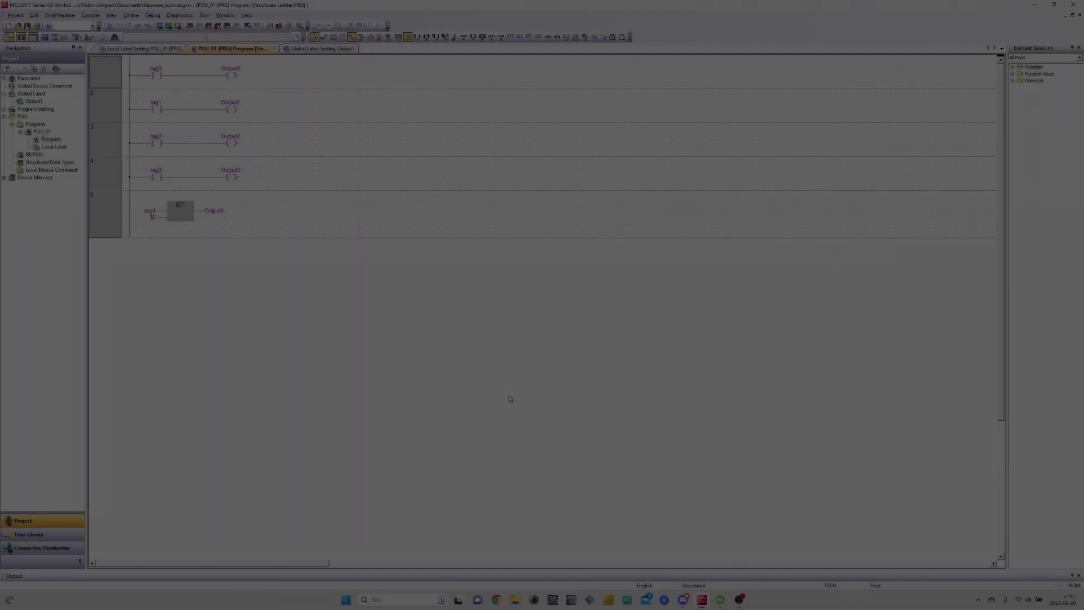
key("alt+Tab")
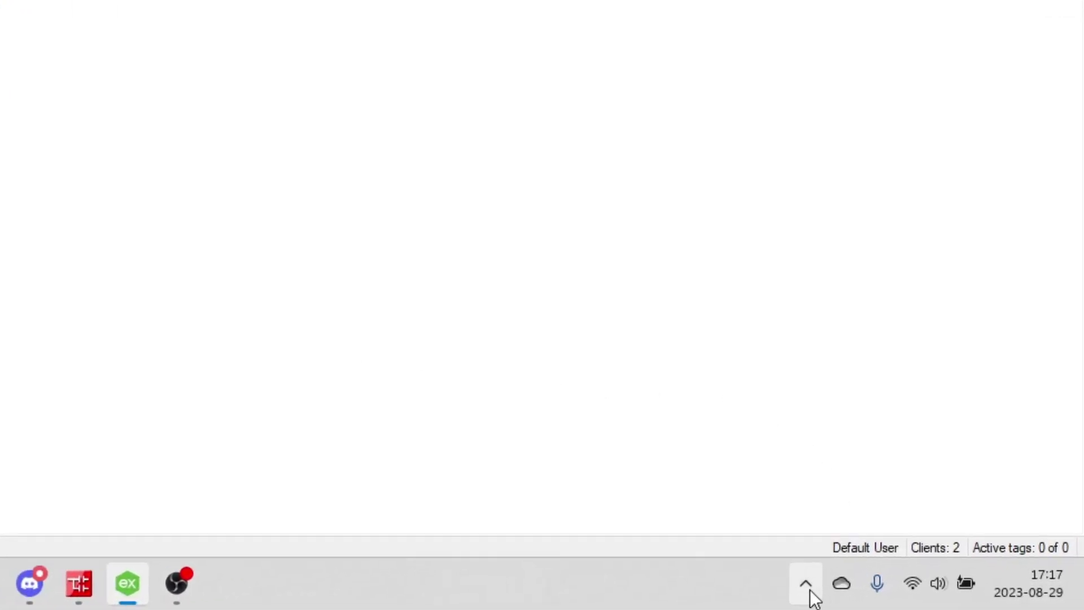
Stop the KEPServerEX runtime service from the tray icon, accepting the client disconnection.
left_click(807, 593)
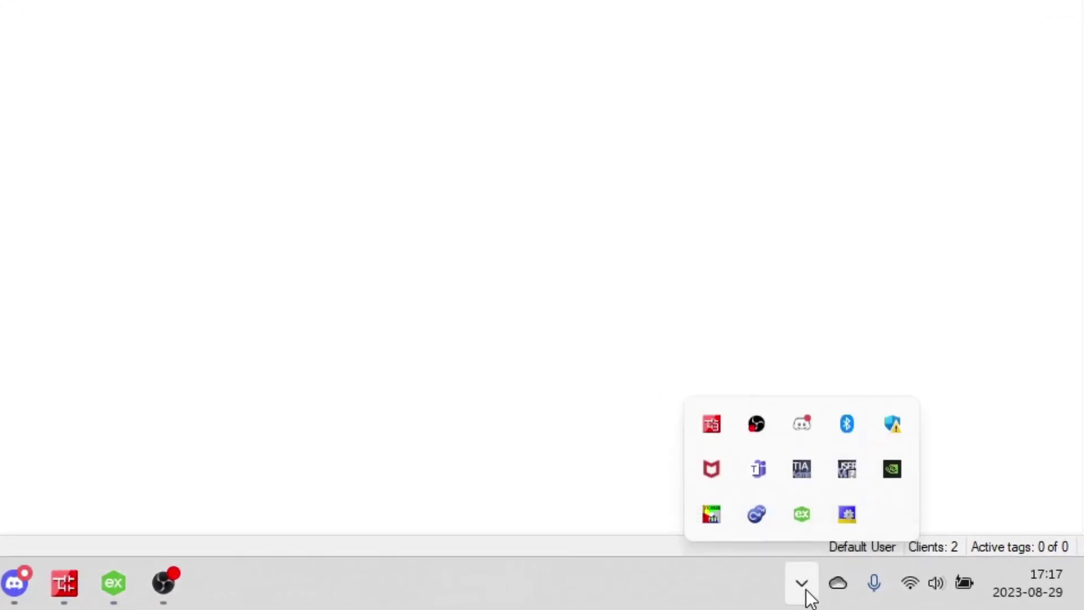
right_click(801, 520)
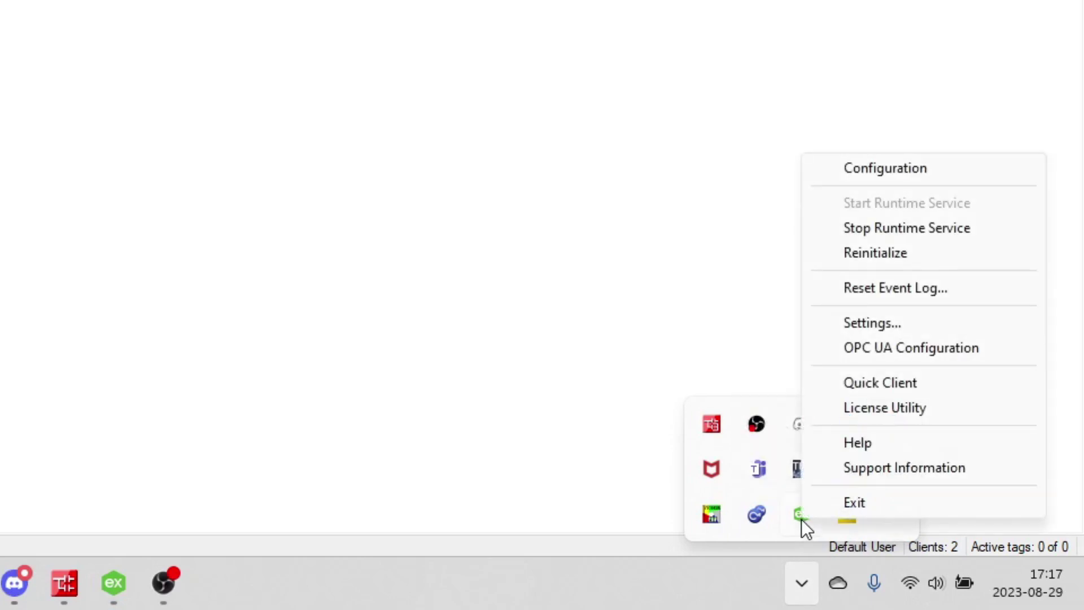
left_click(901, 233)
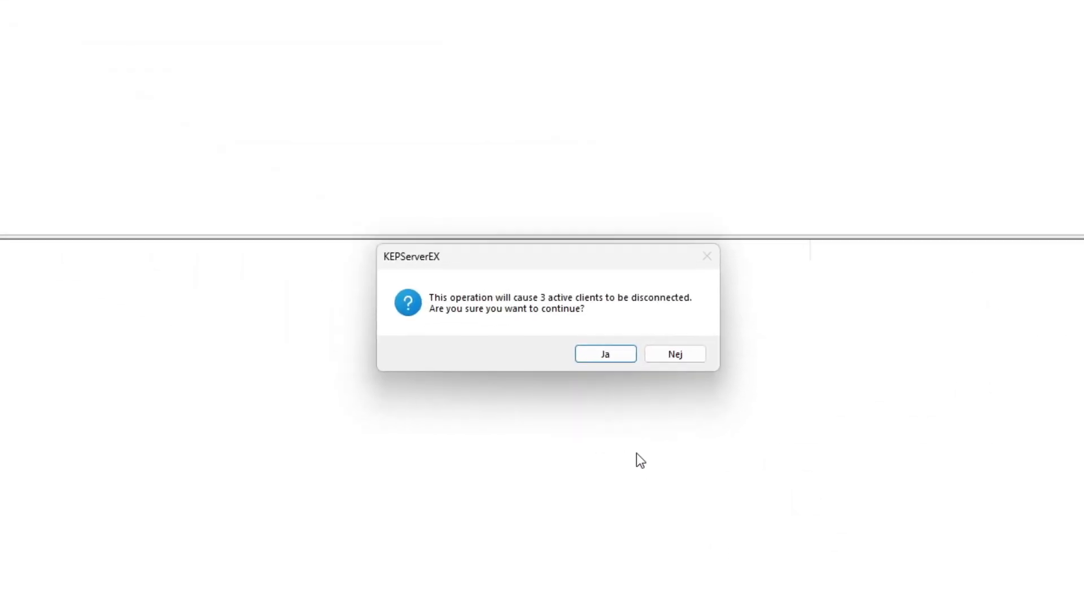
left_click(582, 353)
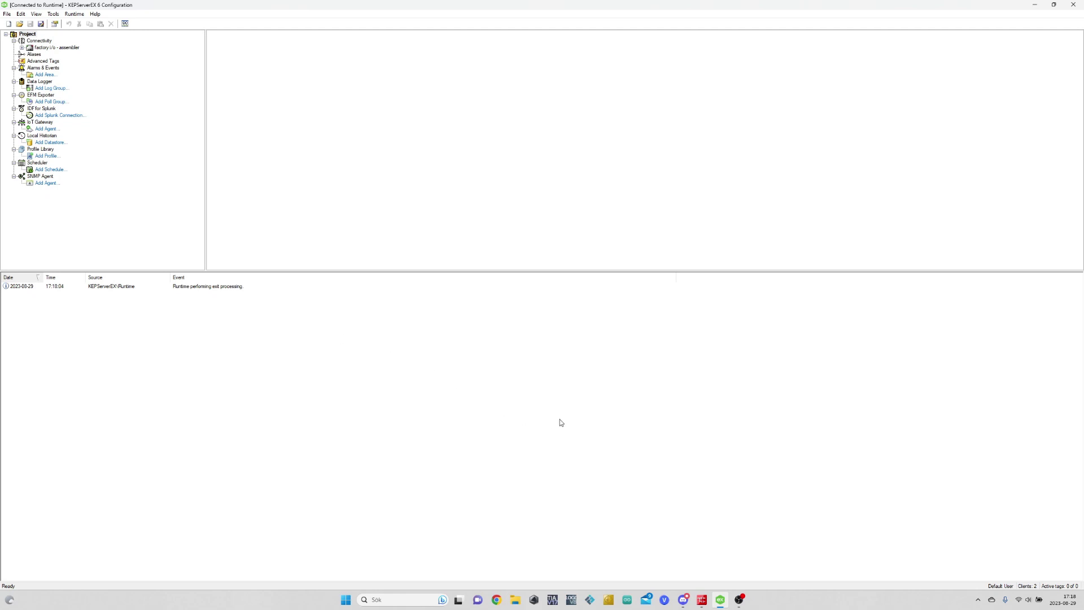
Restart the runtime from the tray and drag the pane splitter down to hide the event log.
left_click(978, 599)
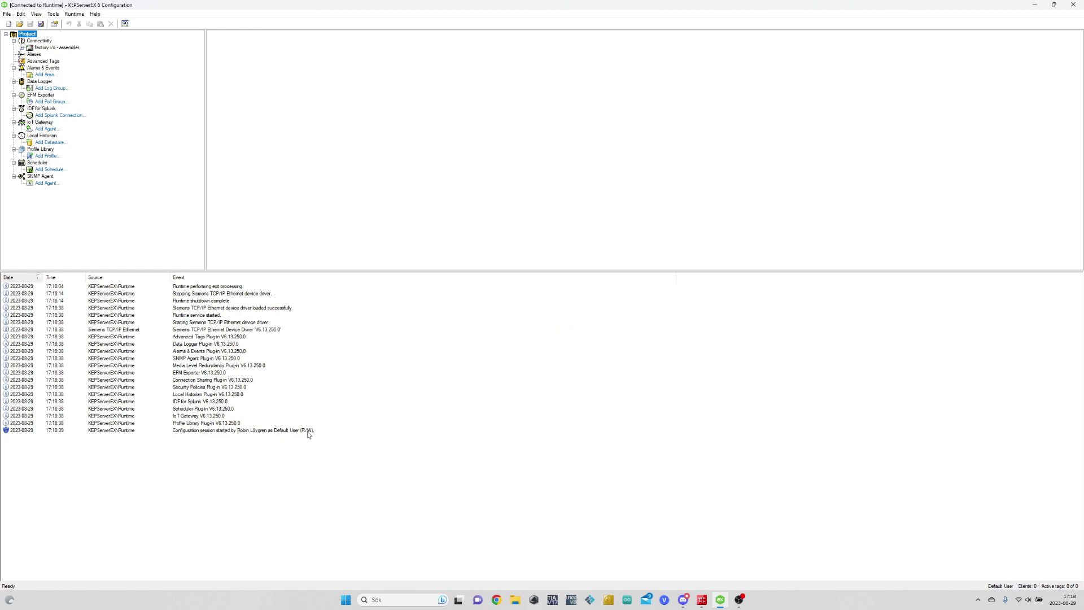
left_click(536, 445)
left_click_drag(368, 271, 376, 585)
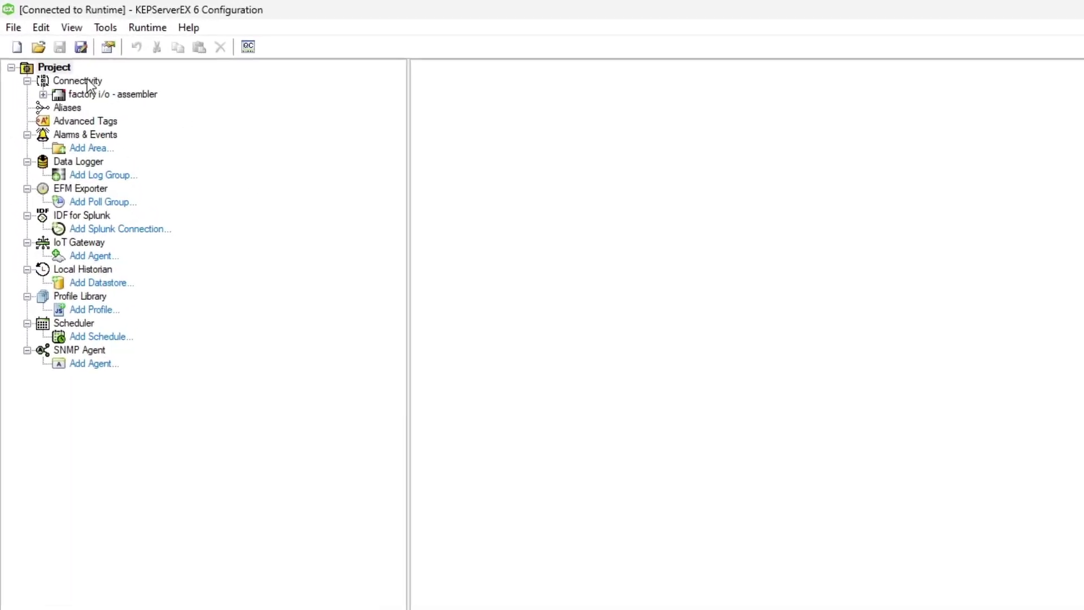
Start a new channel under Connectivity with Mitsubishi FX as the channel type.
left_click(55, 52)
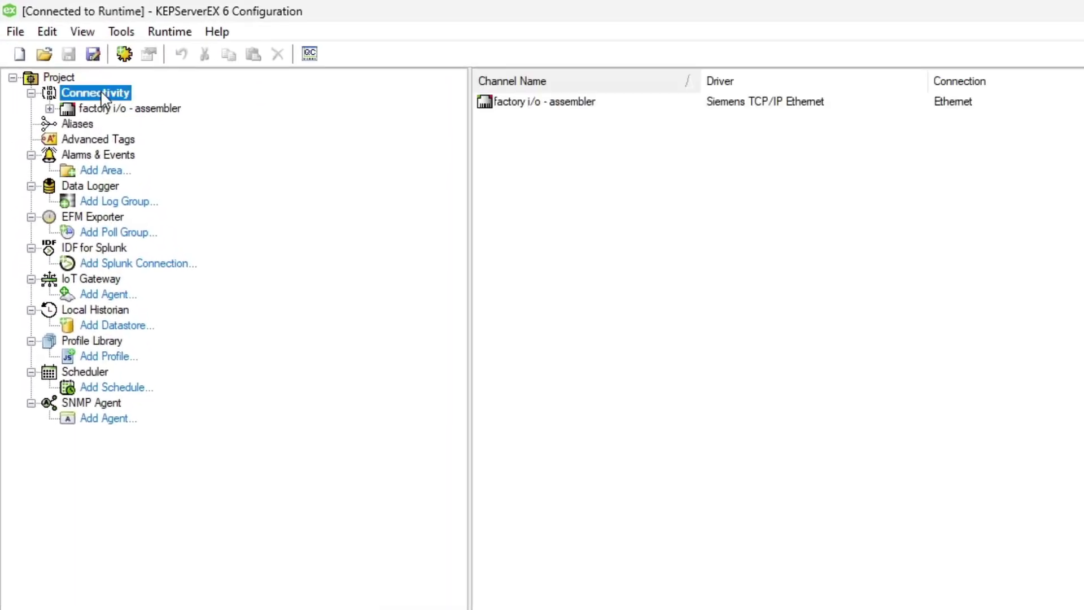
right_click(103, 96)
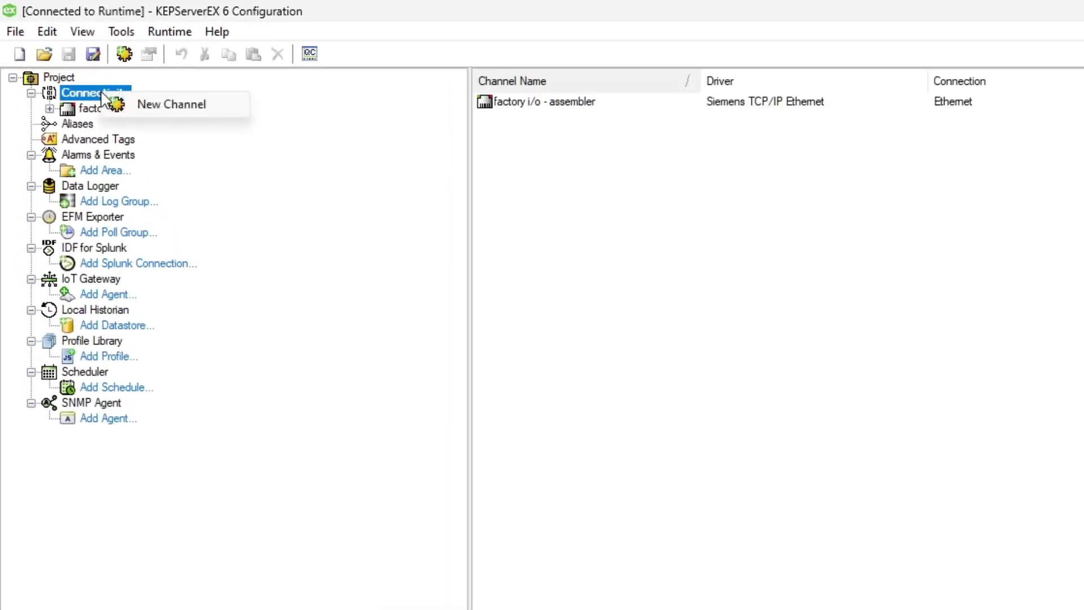
left_click(210, 113)
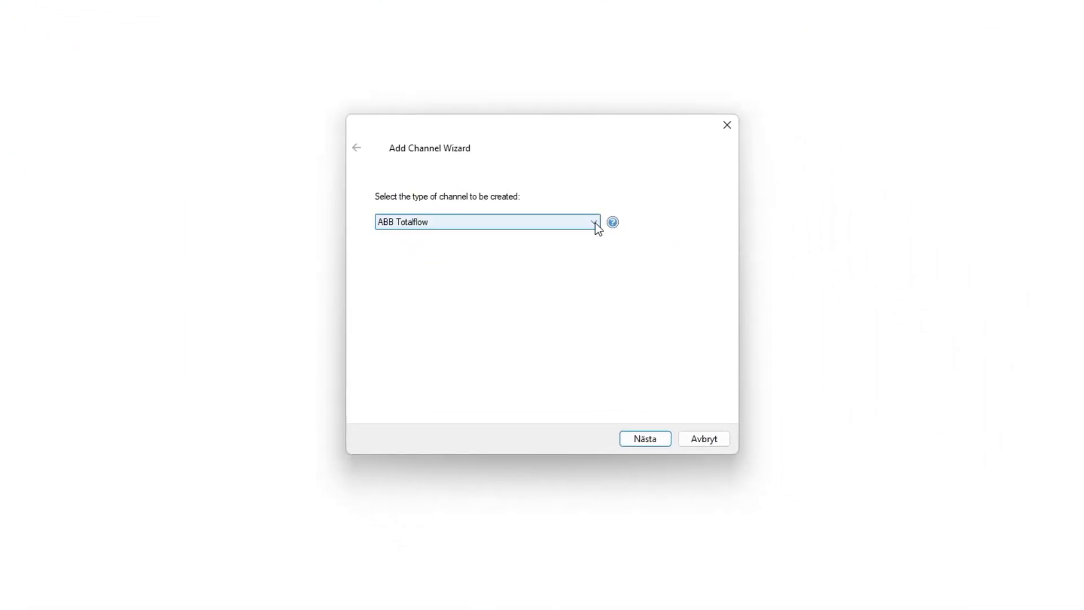
left_click(596, 223)
key("m")
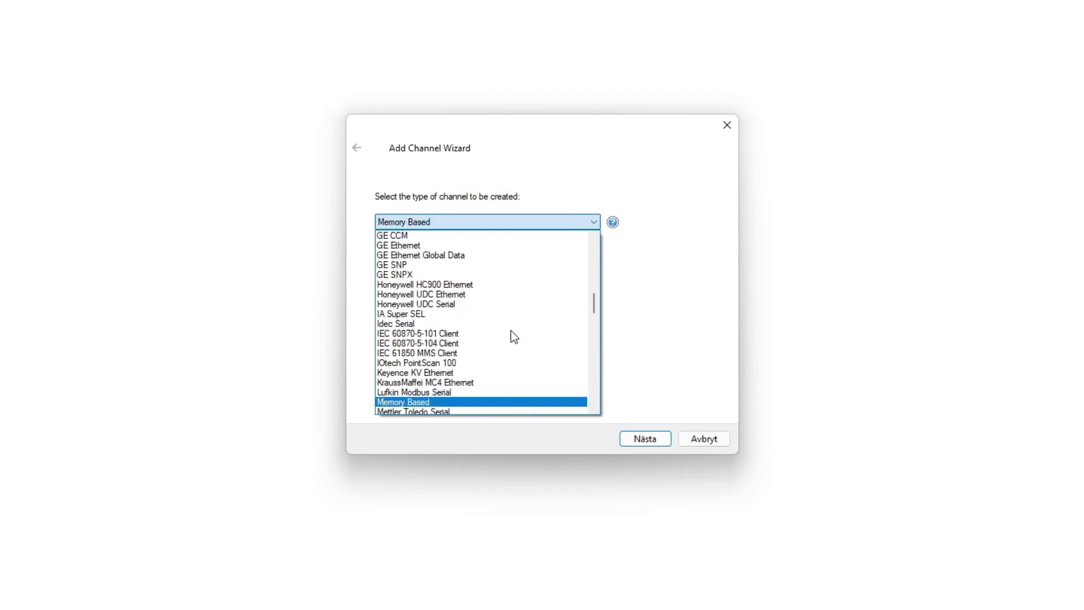
scroll(513, 338, "down", 4)
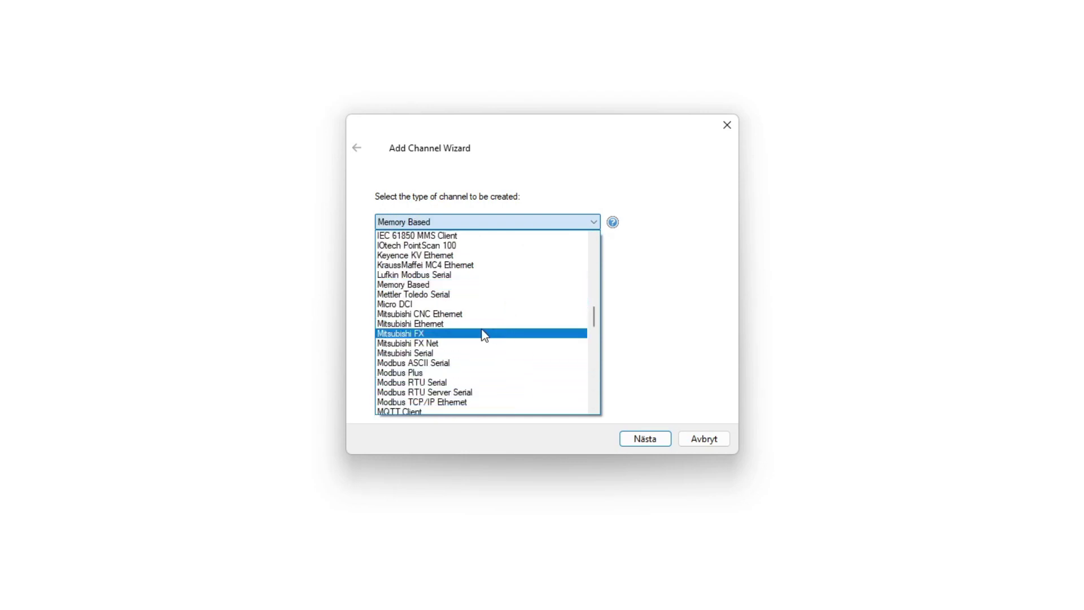
left_click(439, 334)
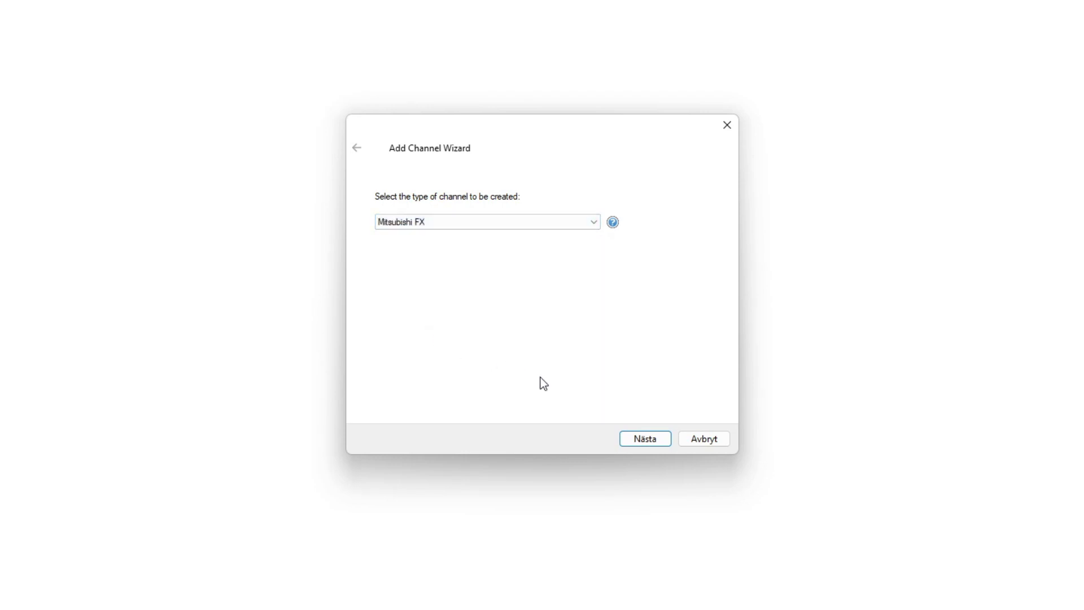
Name the channel FX0N-24MR-ES and continue to its port settings.
left_click(648, 444)
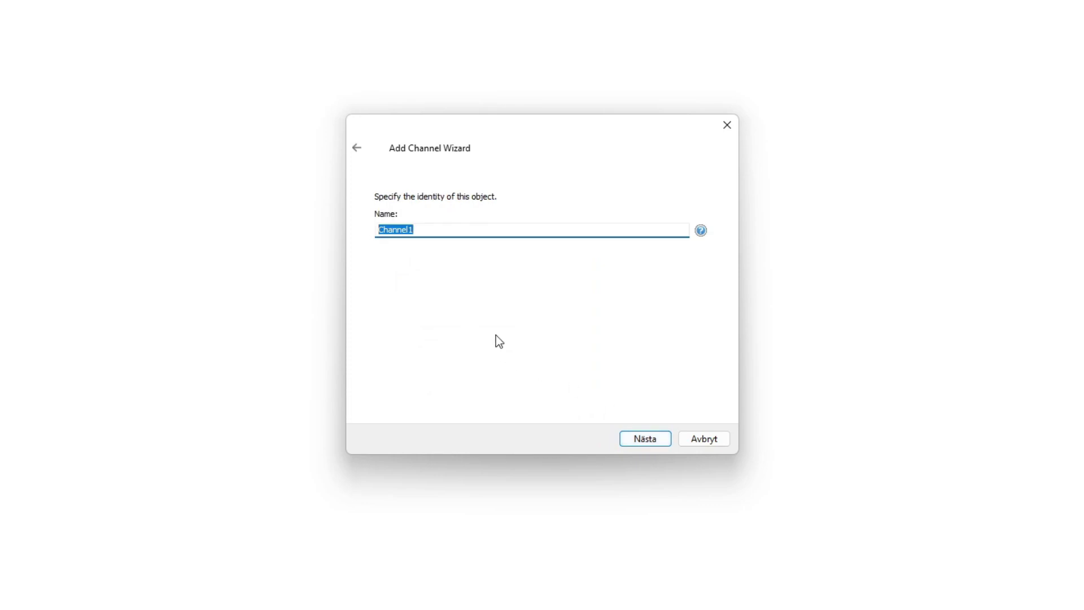
type("FX0N-24MR-ES")
left_click(636, 439)
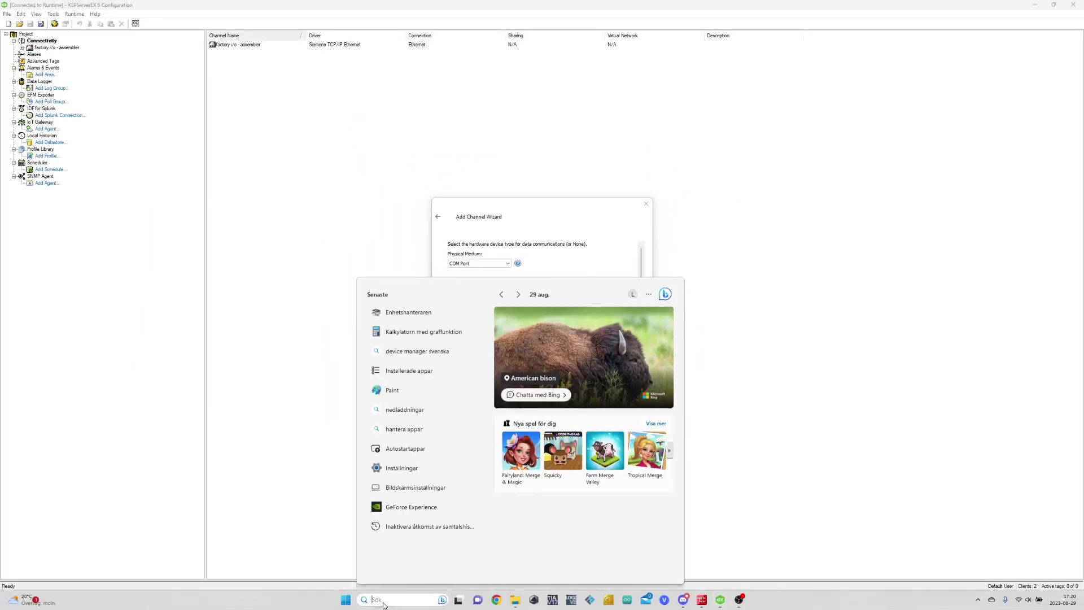
Open Device Manager via 'enhetshanteraren' and expand Ports to find the USB-SERIAL CH340 adapter on COM5.
type("enhetshanteraren")
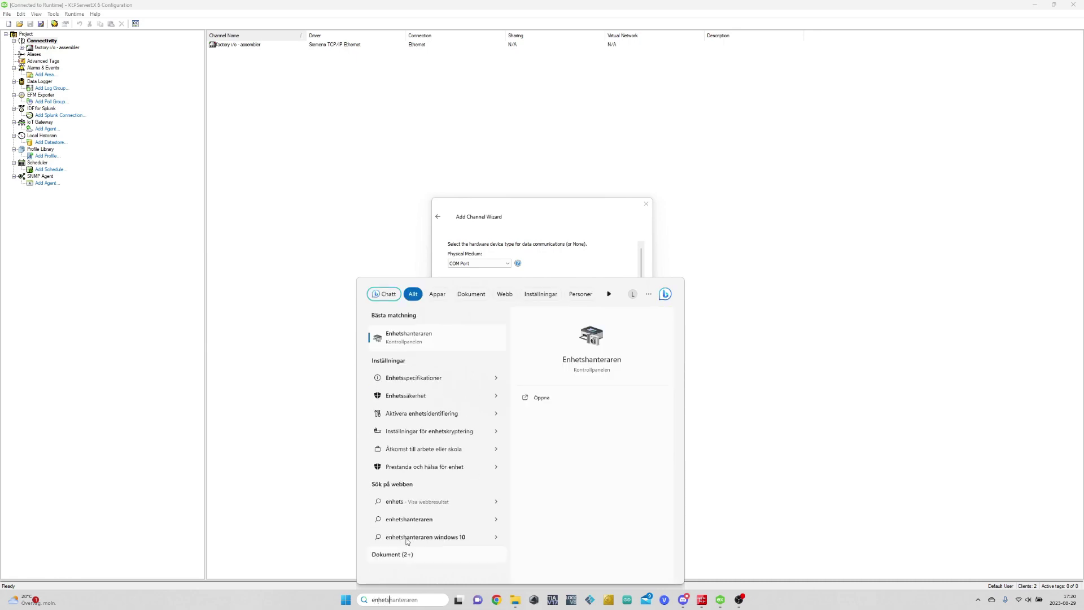
left_click(412, 341)
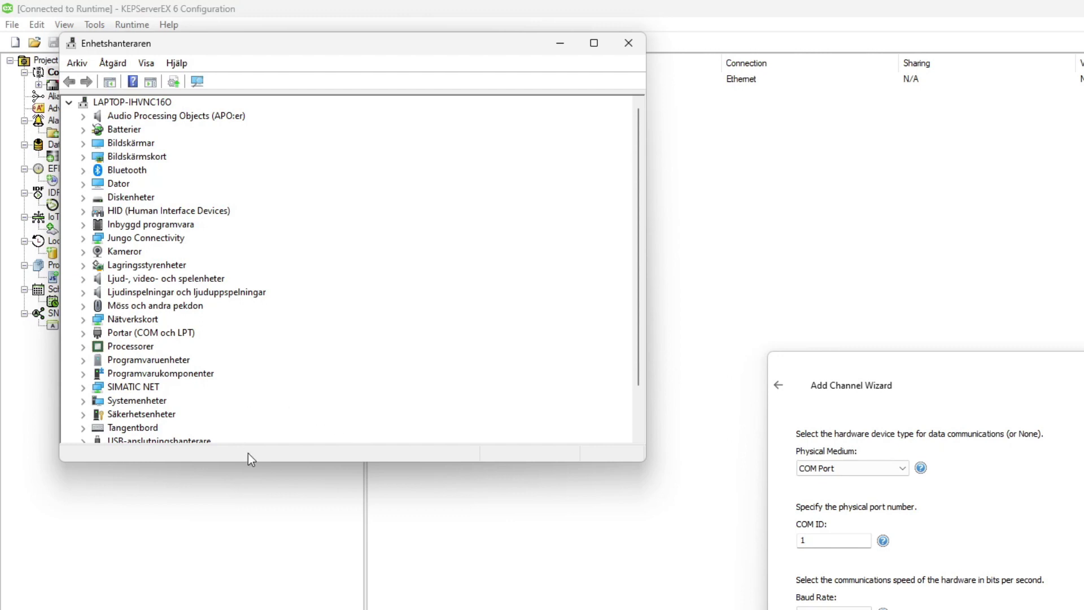
left_click_drag(248, 458, 252, 557)
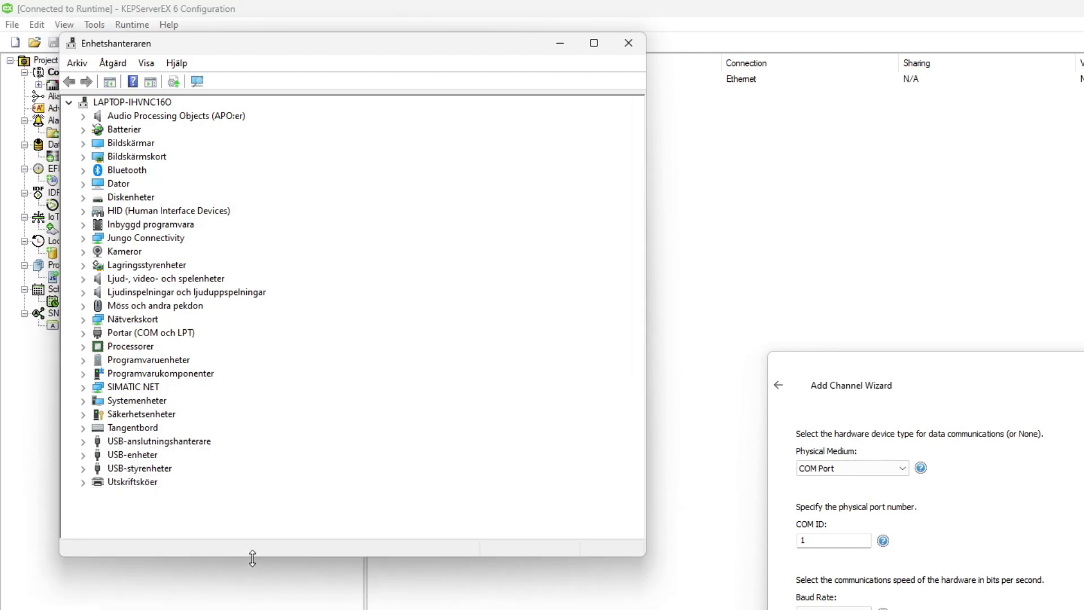
left_click(83, 332)
left_click(187, 350)
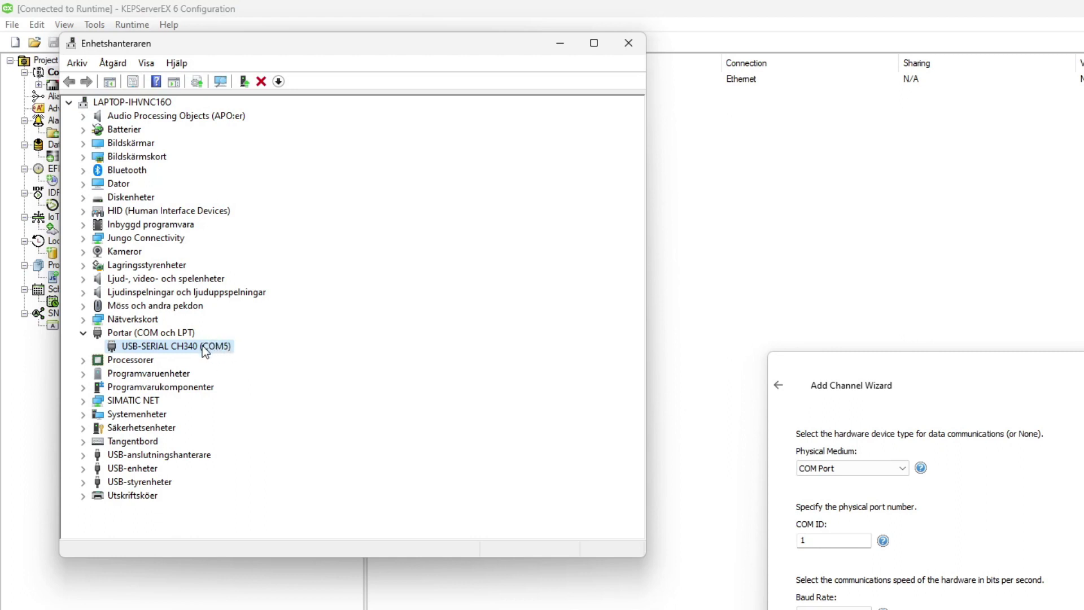
Set the channel's COM ID to 5, keep the remaining defaults, and finish the FX0N-24MR-ES channel.
left_click(628, 44)
double_click(803, 540)
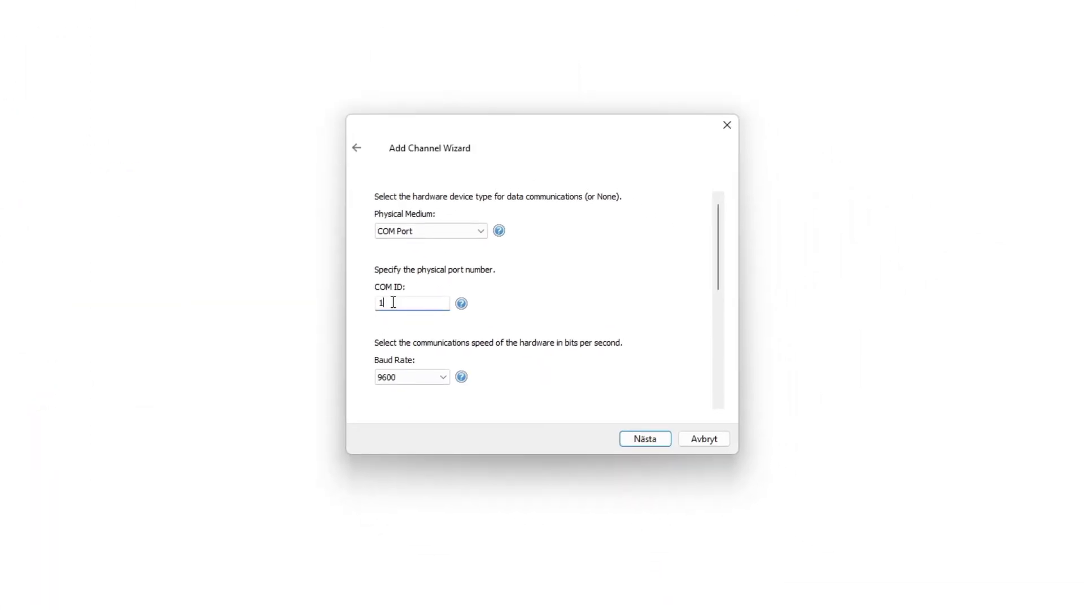
type("5")
left_click(644, 439)
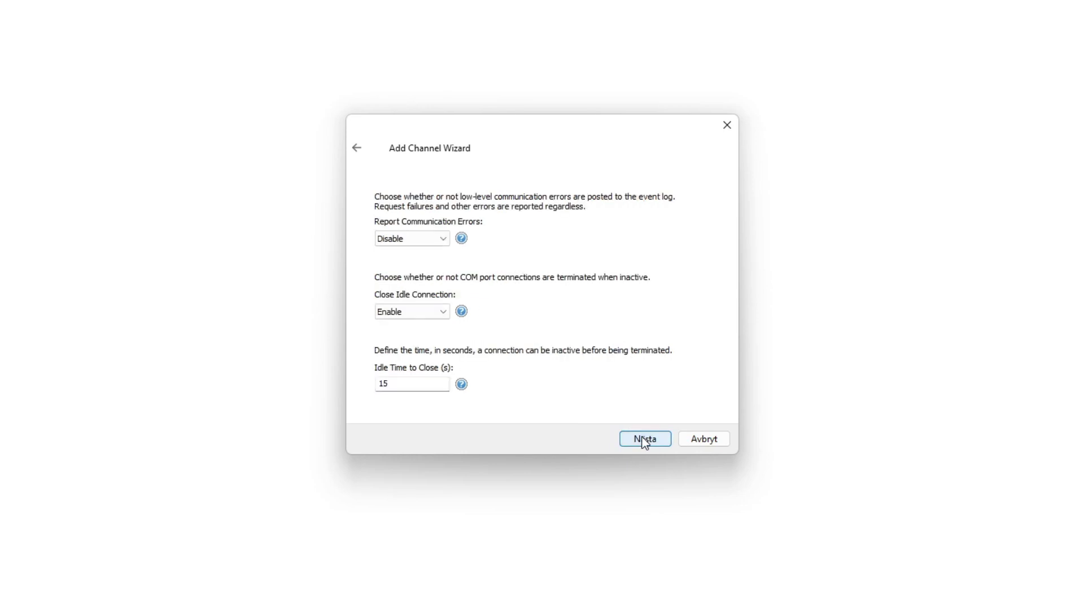
left_click(644, 439)
left_click(644, 440)
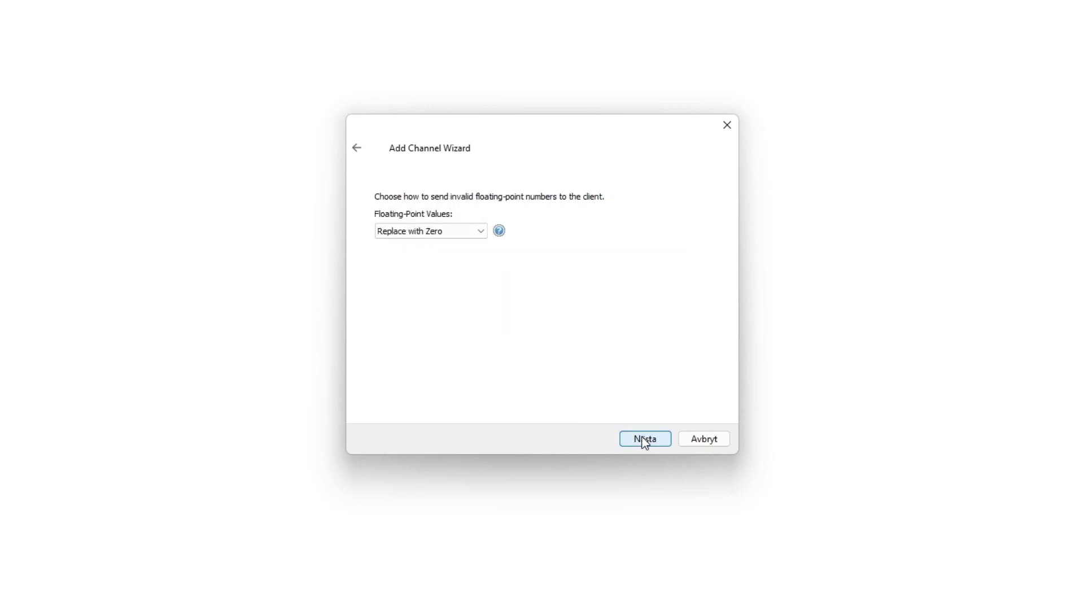
left_click(645, 439)
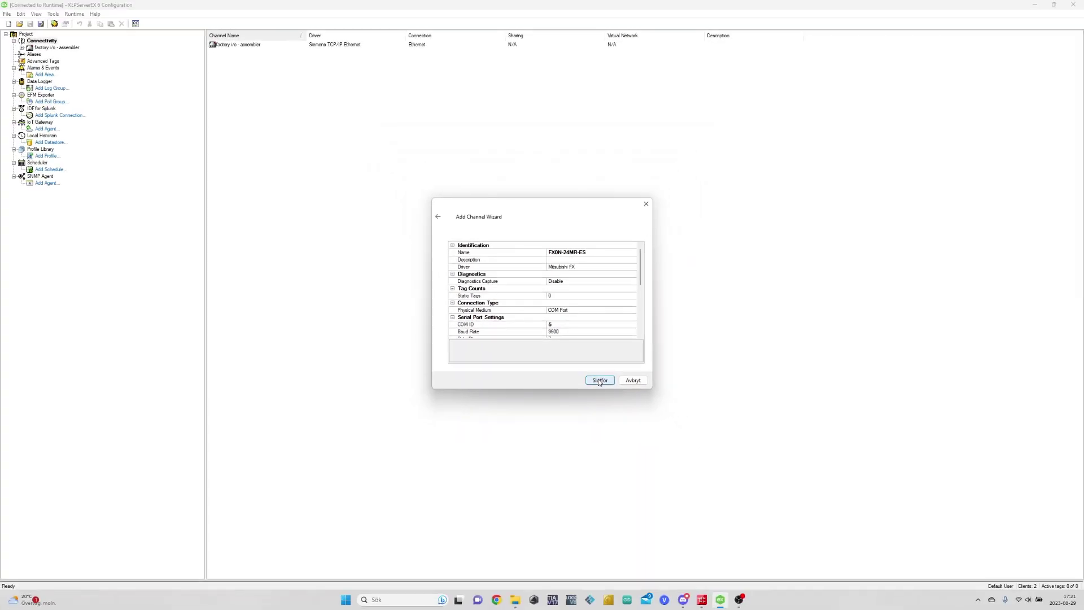
left_click(644, 440)
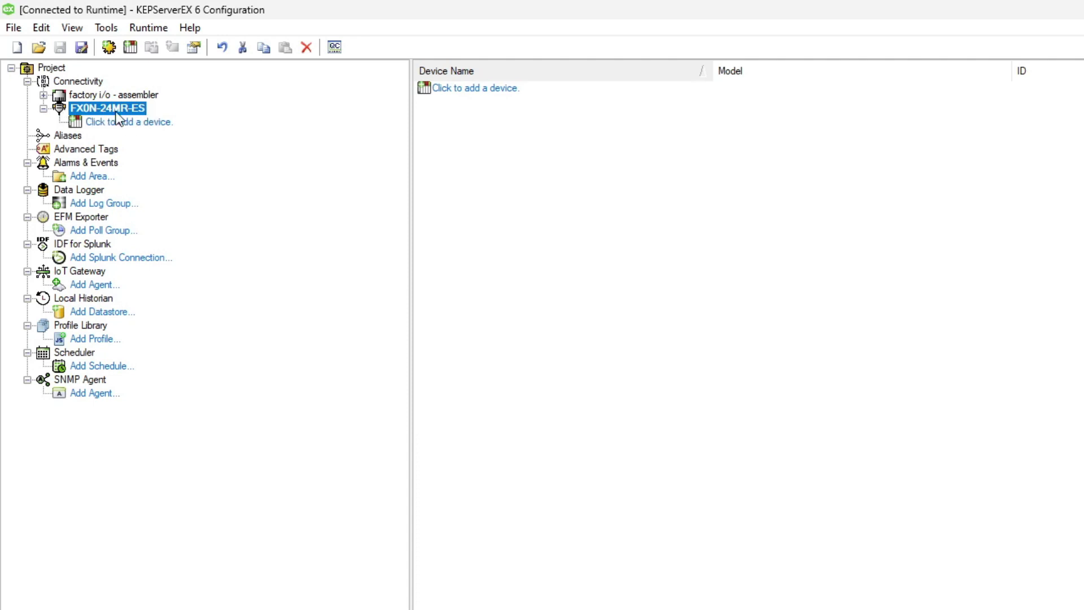
Start a new device under FX0N-24MR-ES and name it Kepserver_Tutorial.
left_click(141, 122)
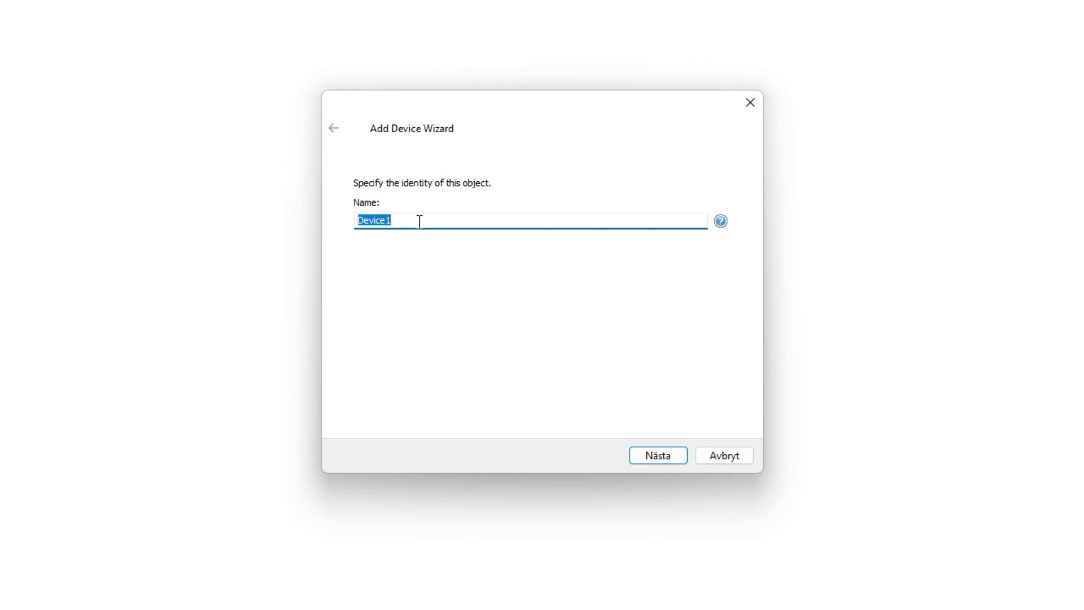
left_click(420, 227)
key("ctrl+a")
type("Kepserver_Tutoria")
left_click(658, 456)
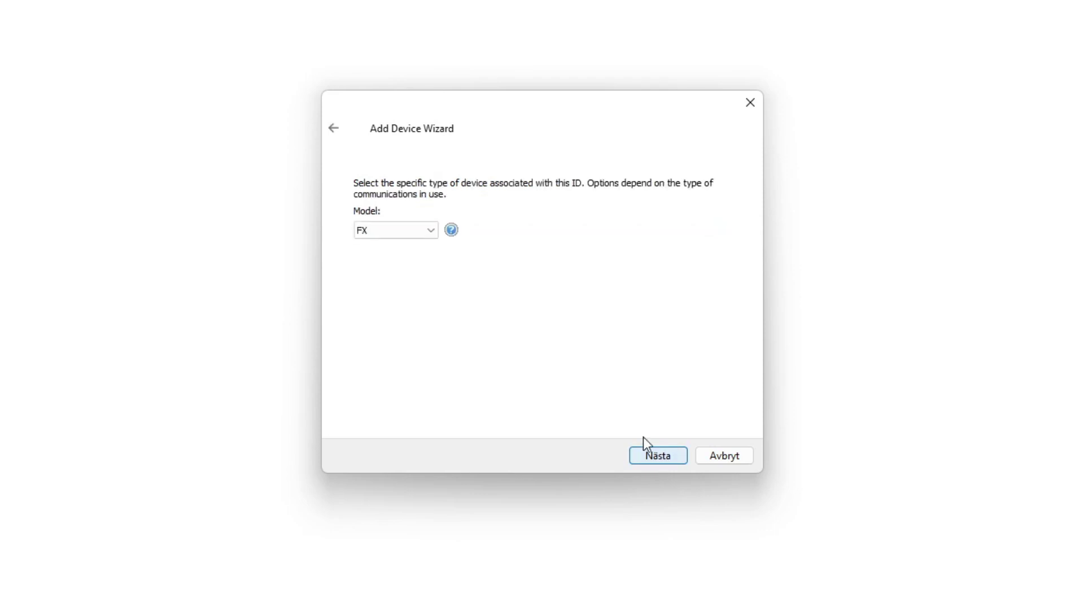
Choose model FX0N, keep default scan, timeout and failure settings, and finish the device.
left_click(431, 231)
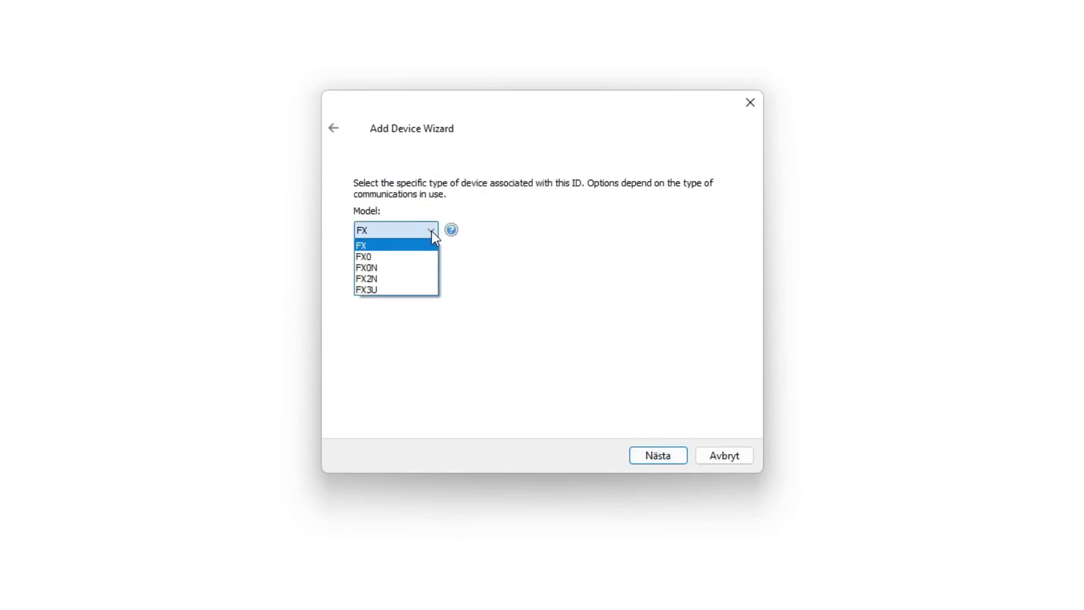
left_click(385, 269)
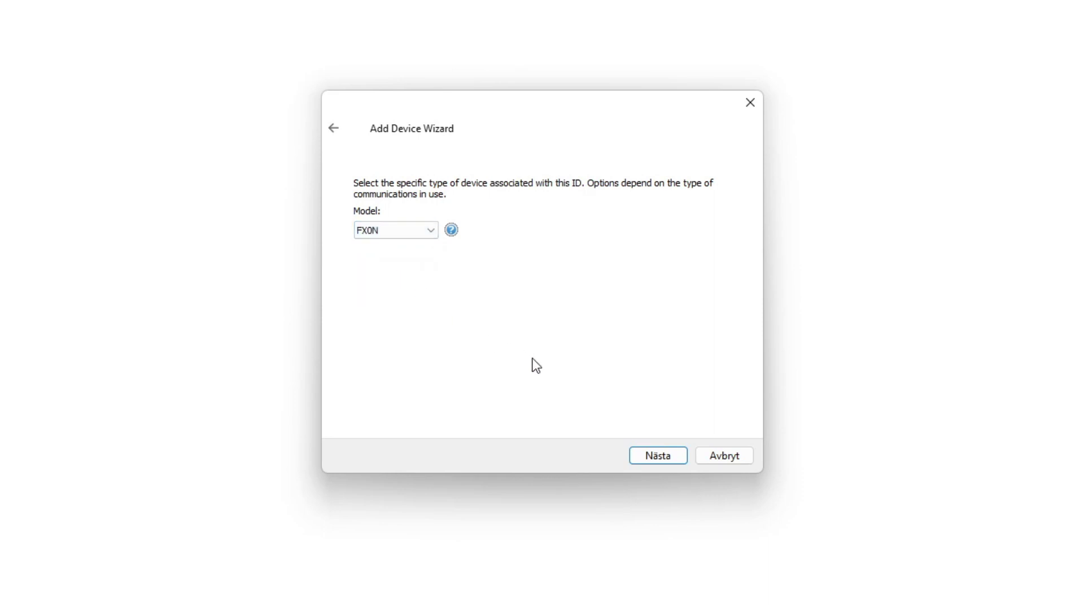
left_click(669, 458)
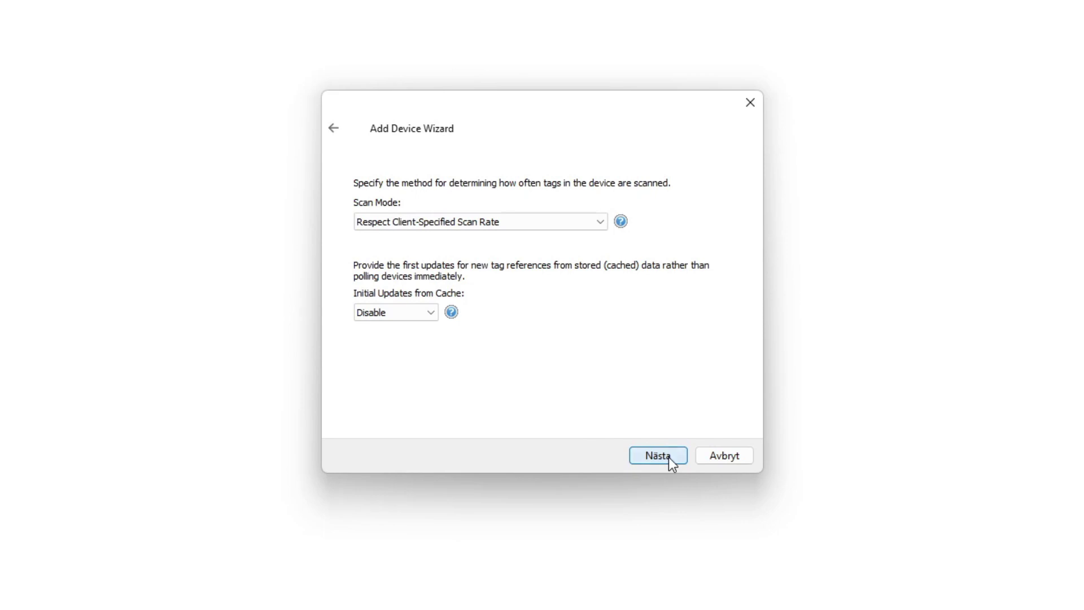
left_click(669, 456)
left_click(669, 456)
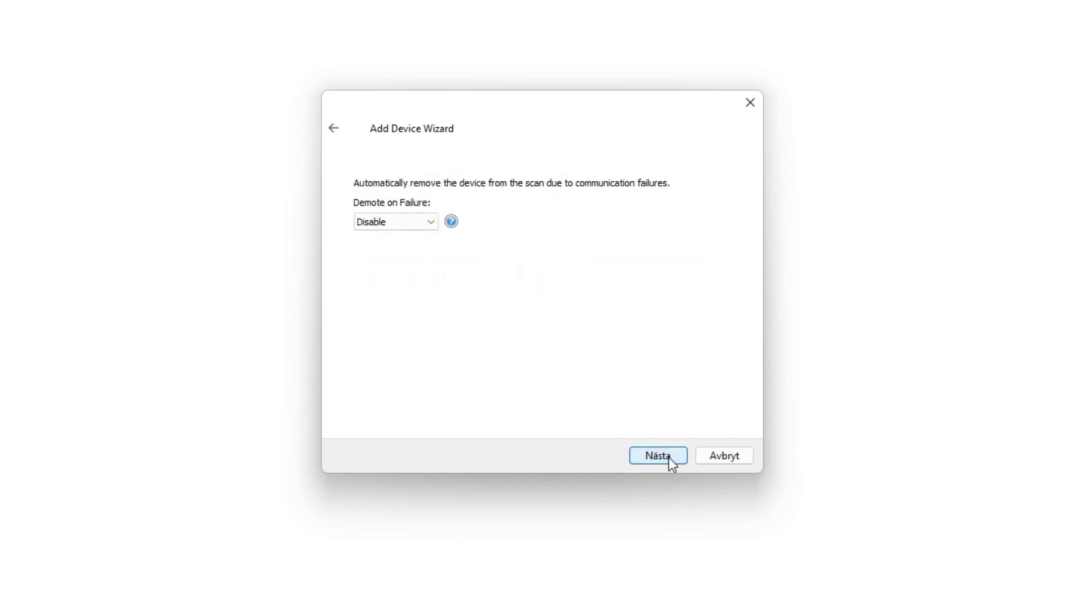
left_click(668, 456)
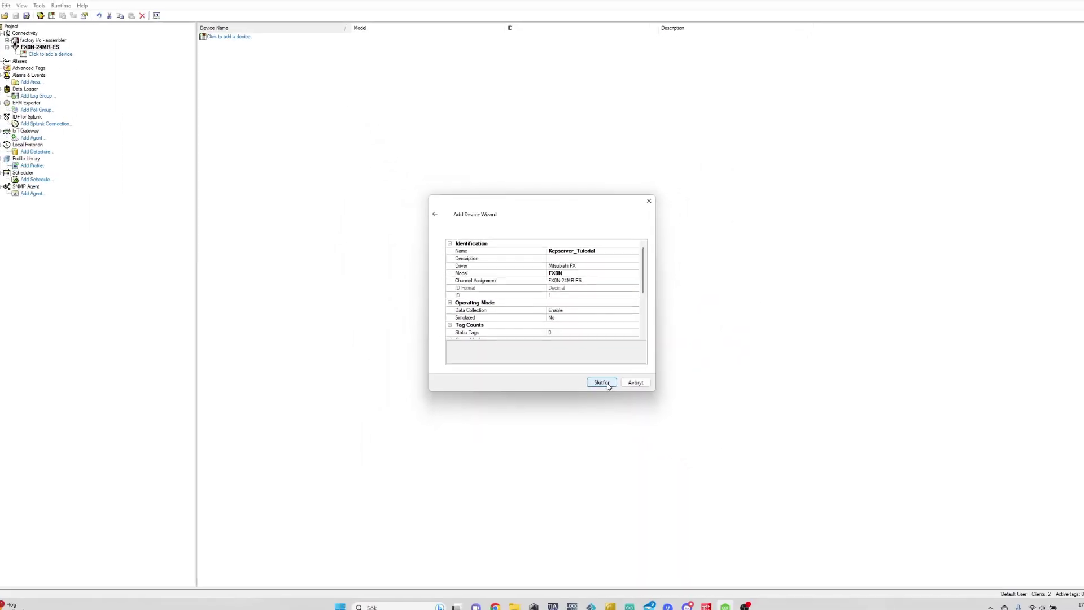
left_click(603, 383)
left_click(503, 326)
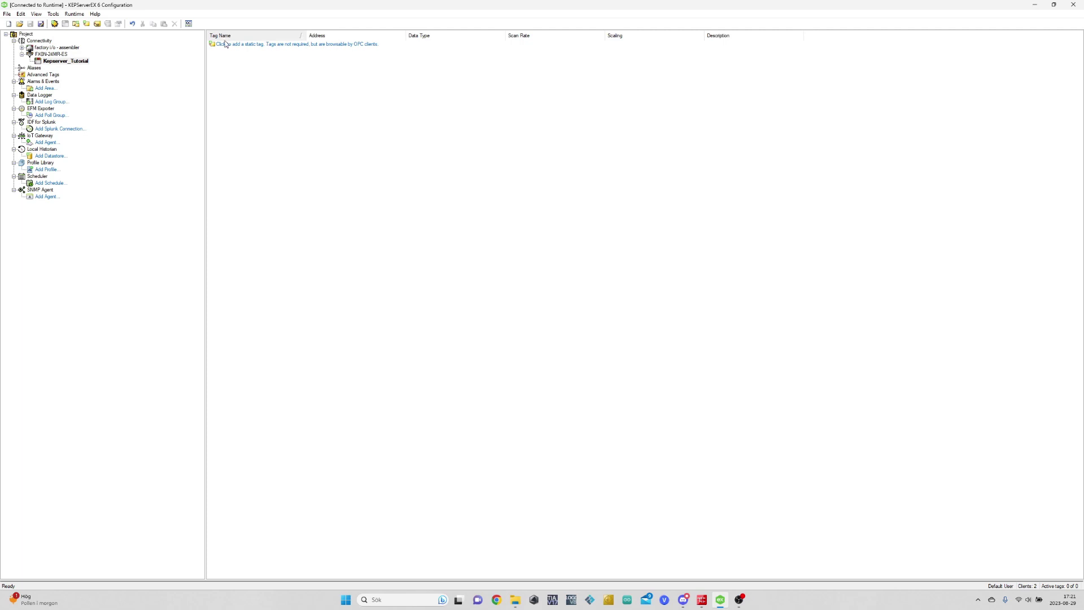
right_click(356, 138)
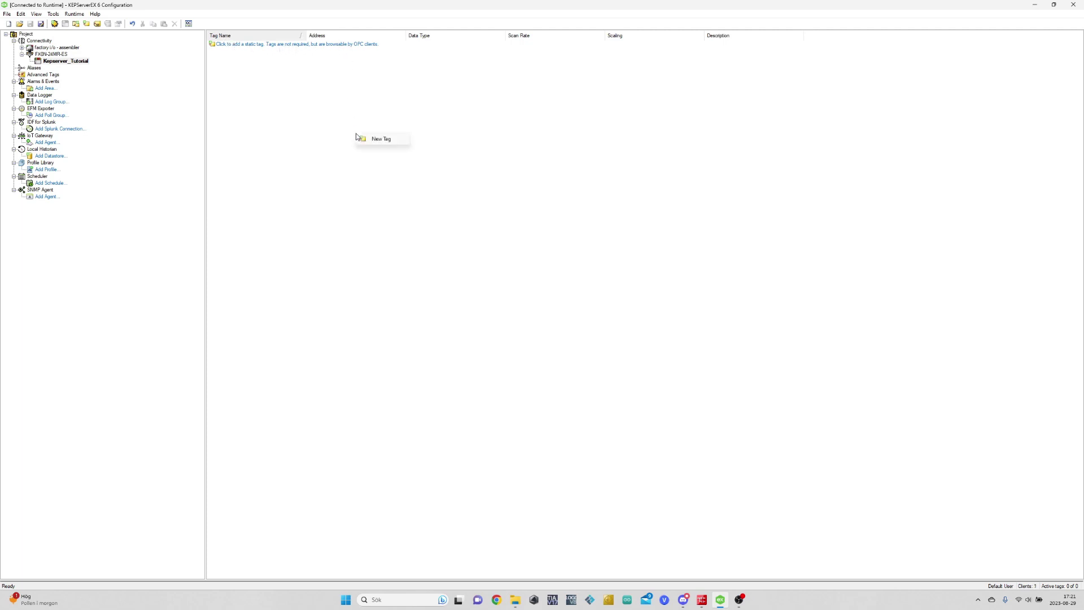
Create a new tag named Tag0 with the description 'Turn on output0'.
left_click(386, 138)
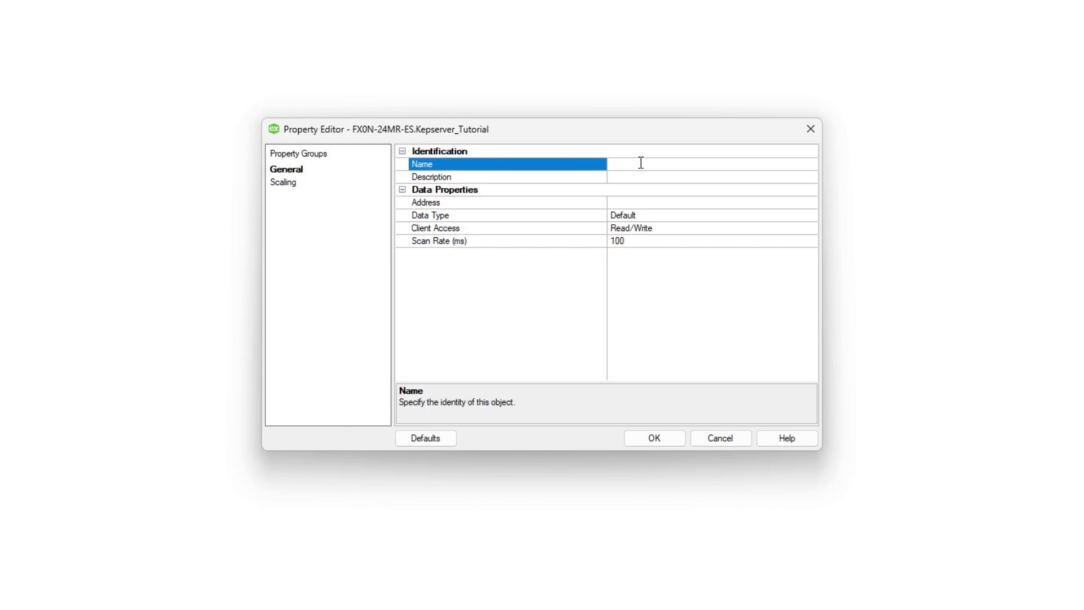
type("Tag0")
left_click(655, 177)
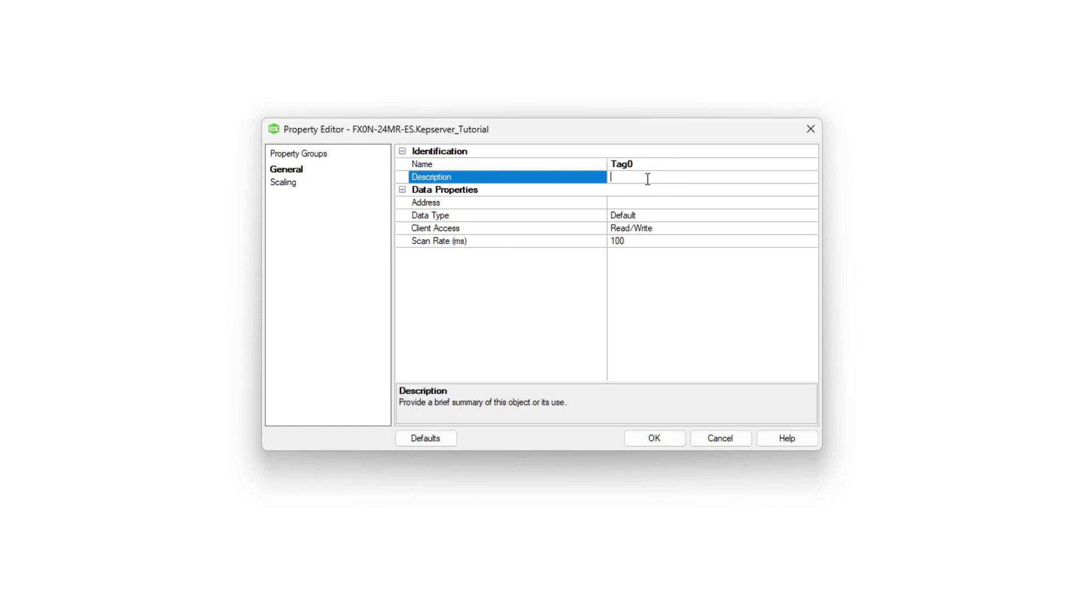
type("Turn on output0")
left_click_drag(665, 177, 606, 181)
key("ctrl+c")
left_click(706, 177)
Set Tag0's address to M0 after checking the valid FX0N address ranges, and confirm the tag.
left_click(649, 203)
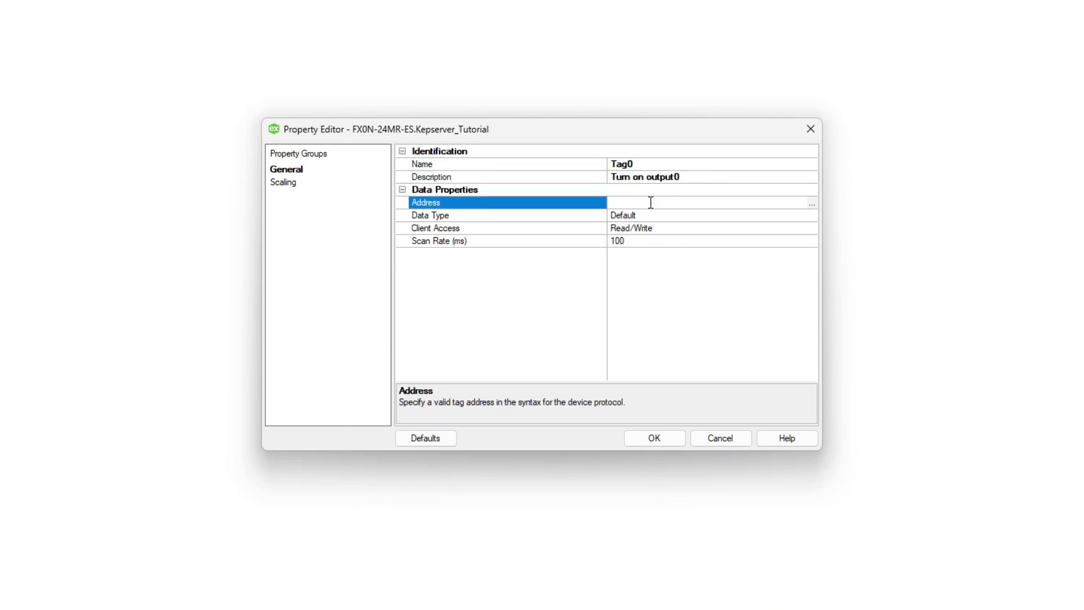
left_click(813, 204)
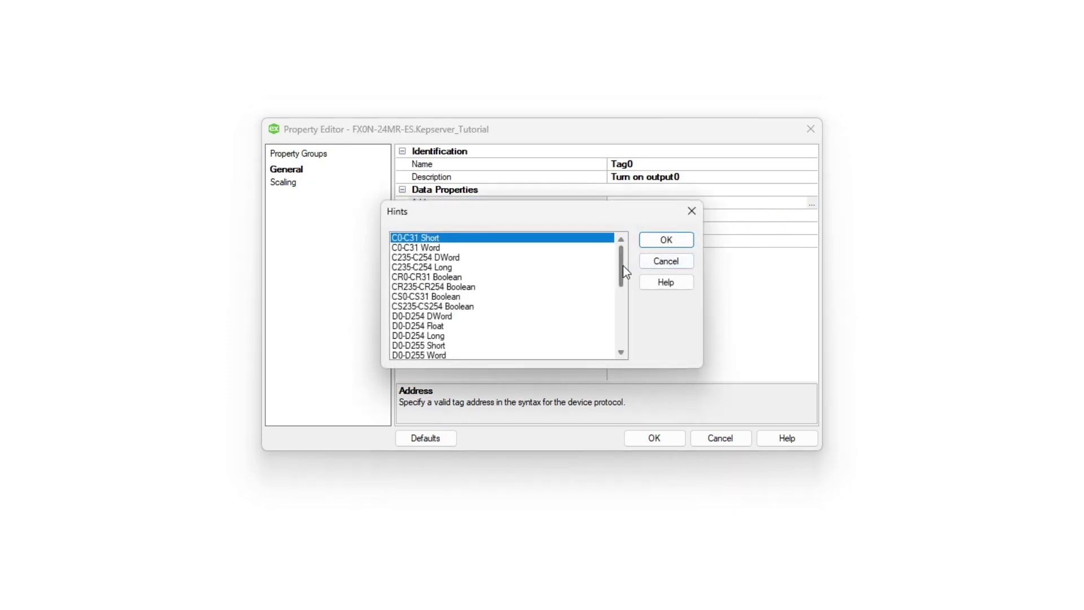
left_click_drag(622, 266, 614, 321)
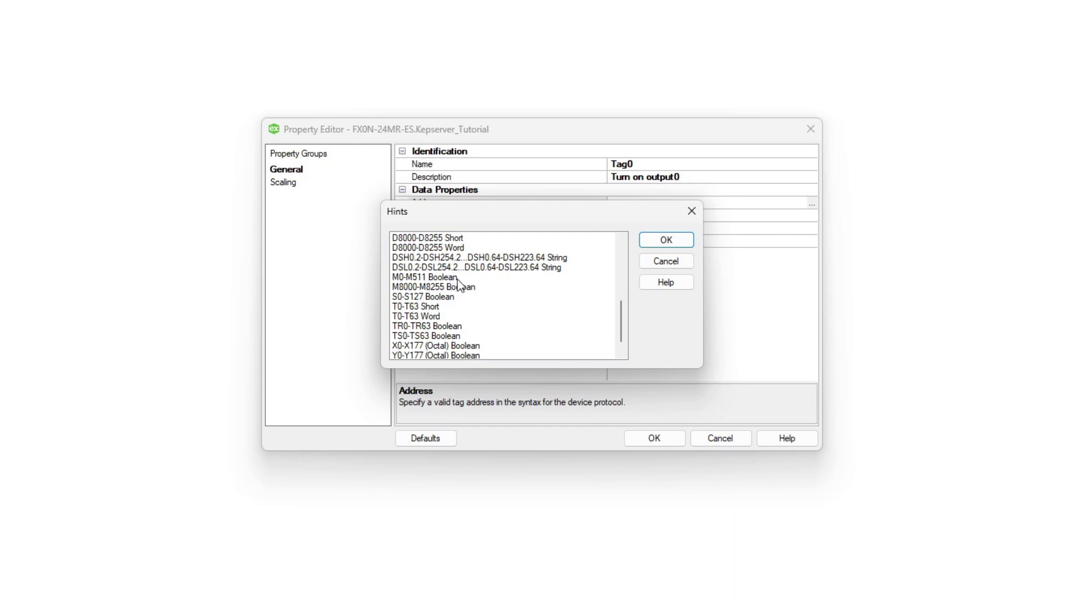
left_click(692, 212)
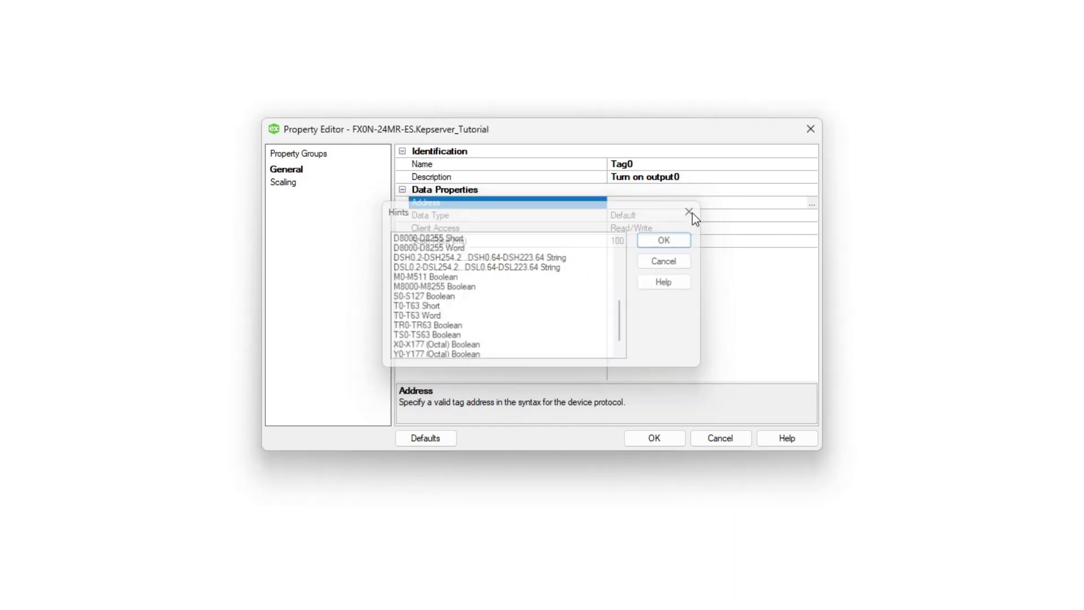
type("M")
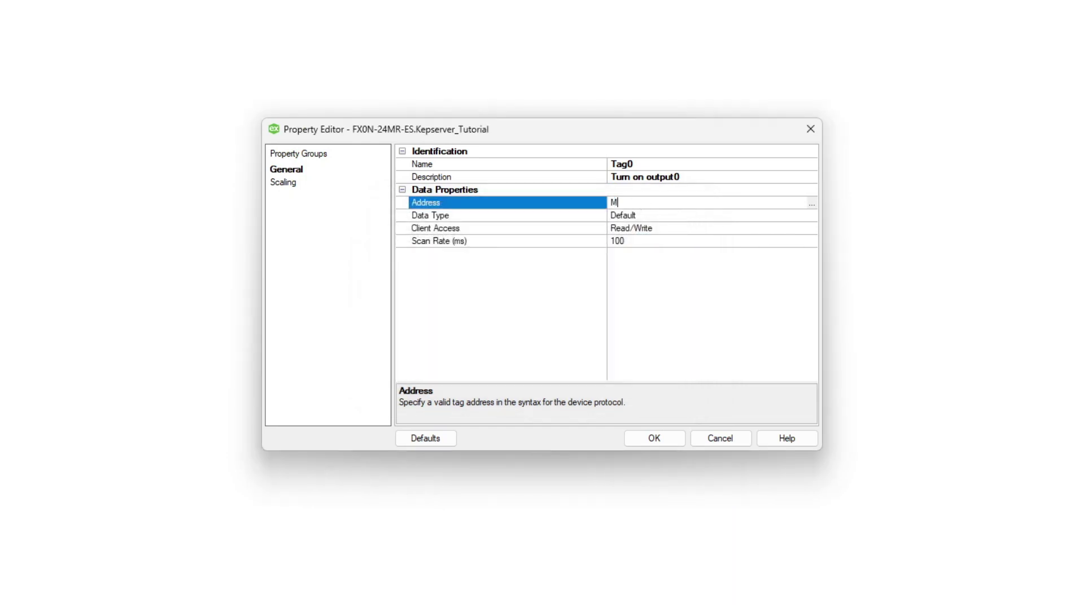
type("0")
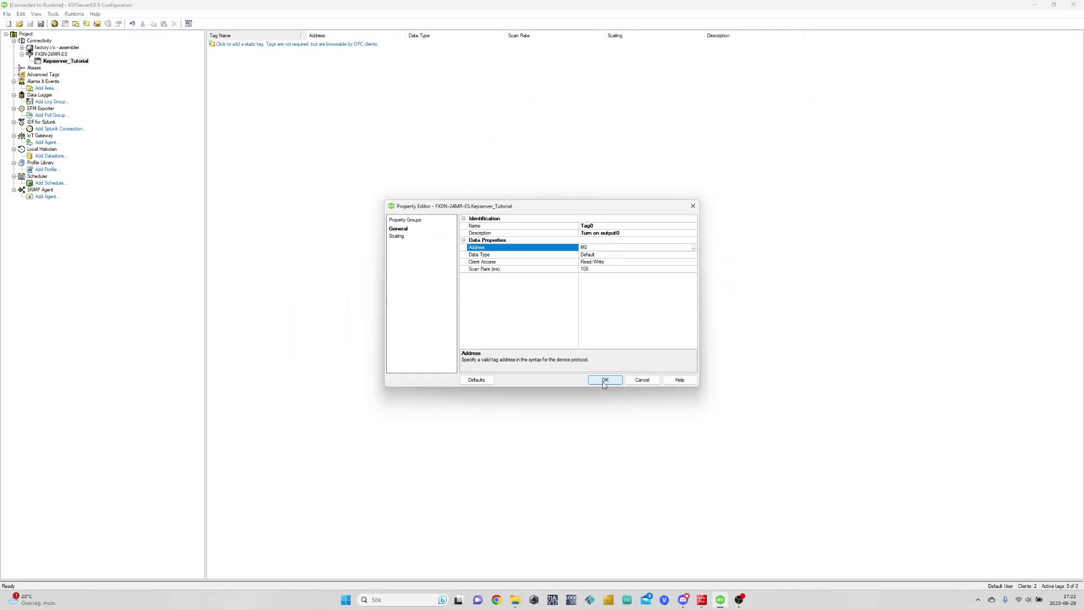
left_click(604, 381)
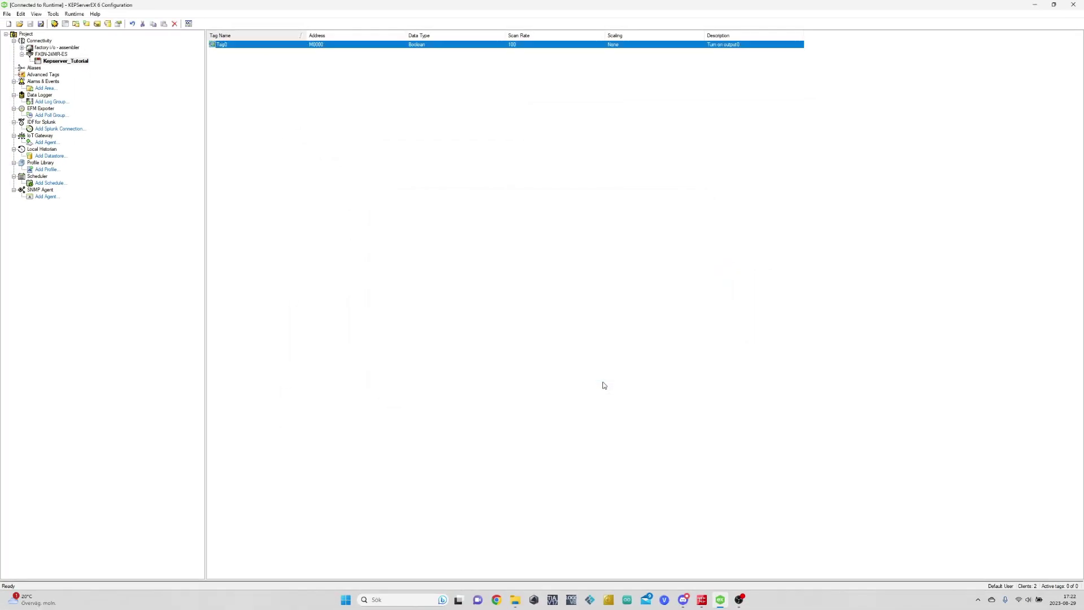
left_click(365, 195)
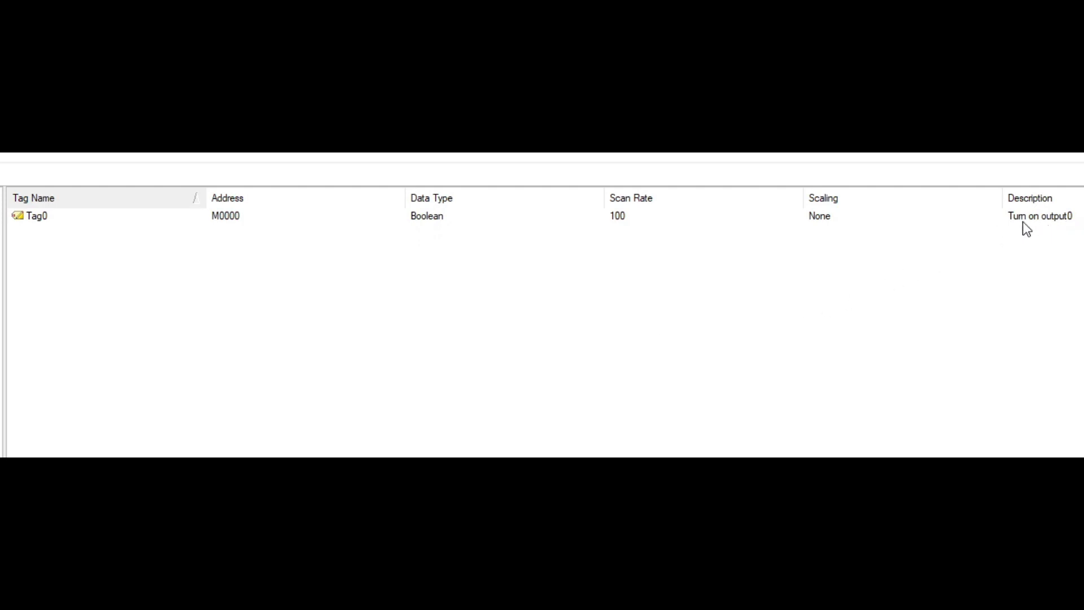
Add Tag1 at address M0001 described 'Turn on output1'.
right_click(290, 368)
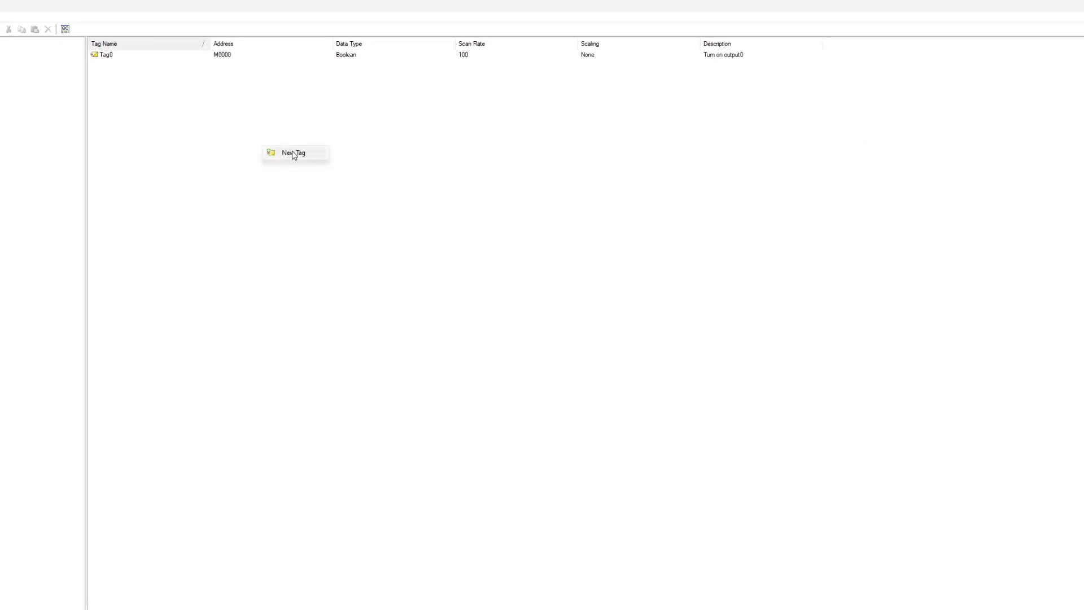
left_click(293, 153)
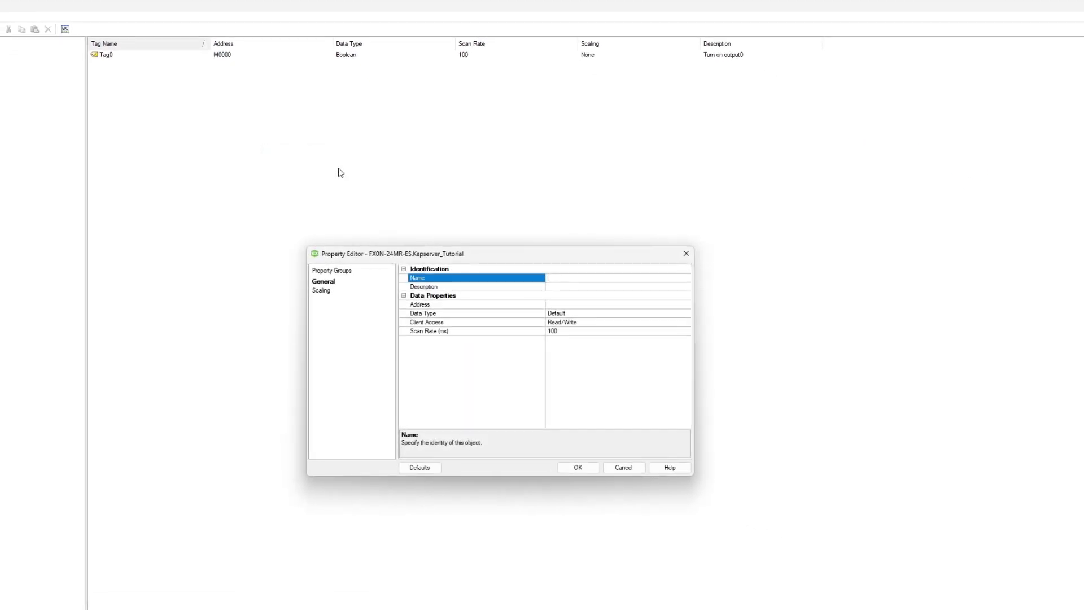
type("Tag1")
left_click(570, 287)
type("Turn on output1")
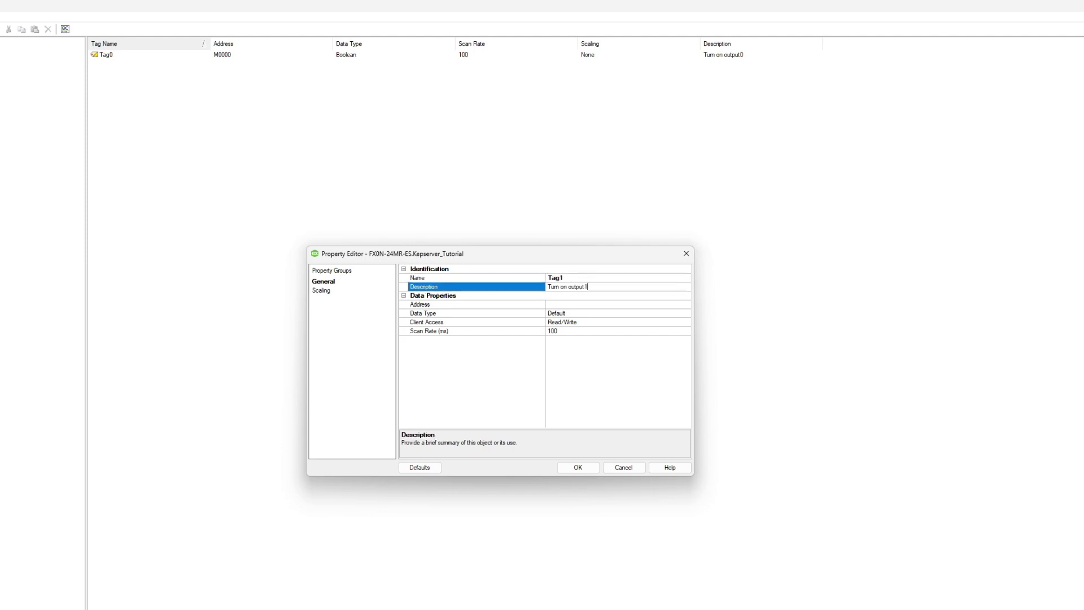
left_click(560, 305)
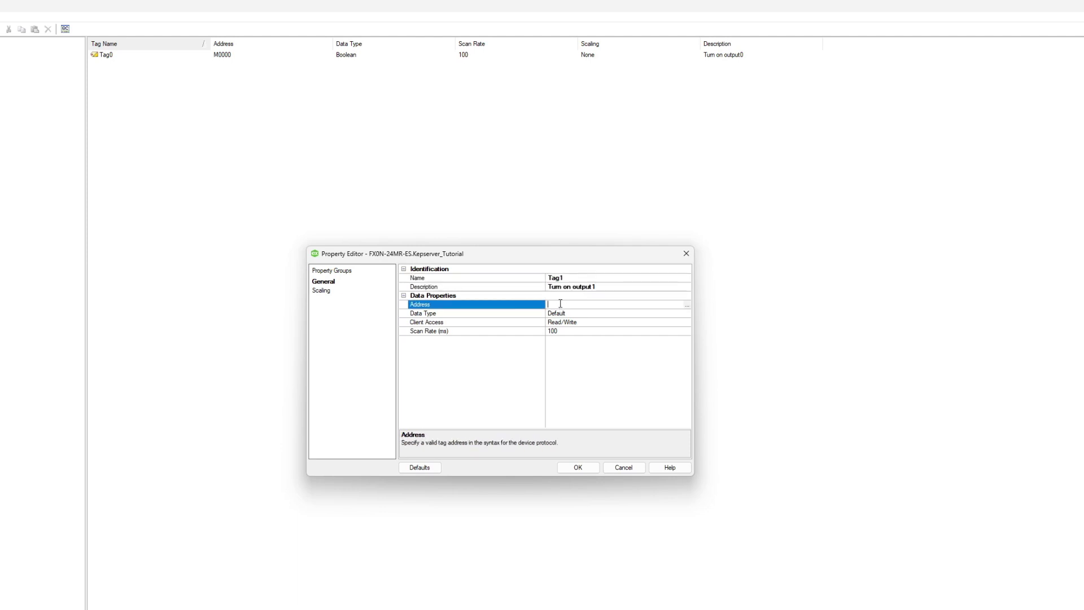
type("M000")
type("1")
left_click(577, 467)
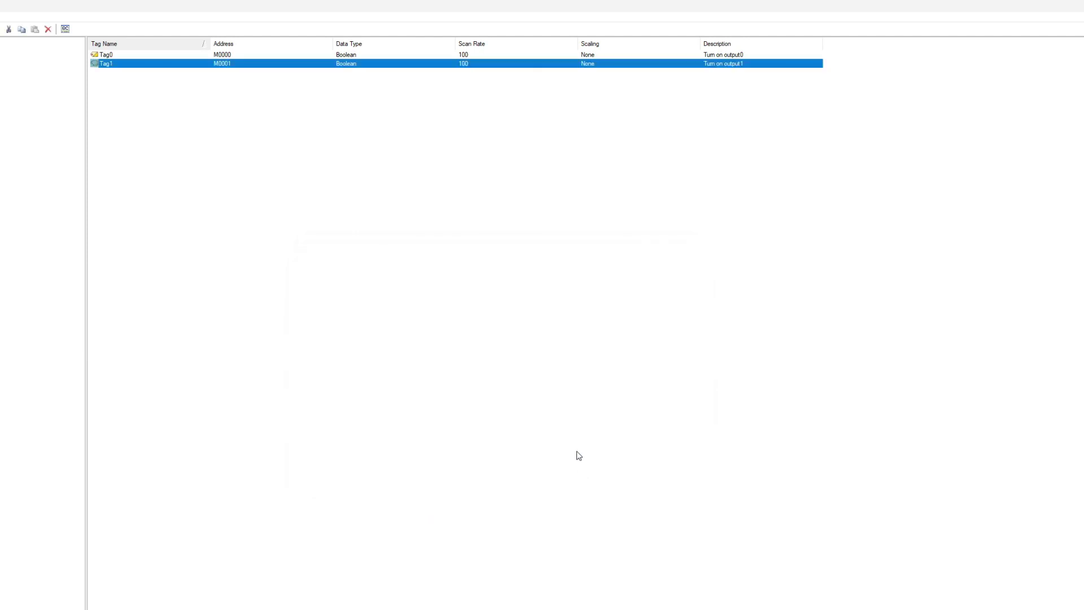
Add Tag2 at address M0002 with the pasted description 'Turn on output2'.
right_click(250, 164)
left_click(272, 169)
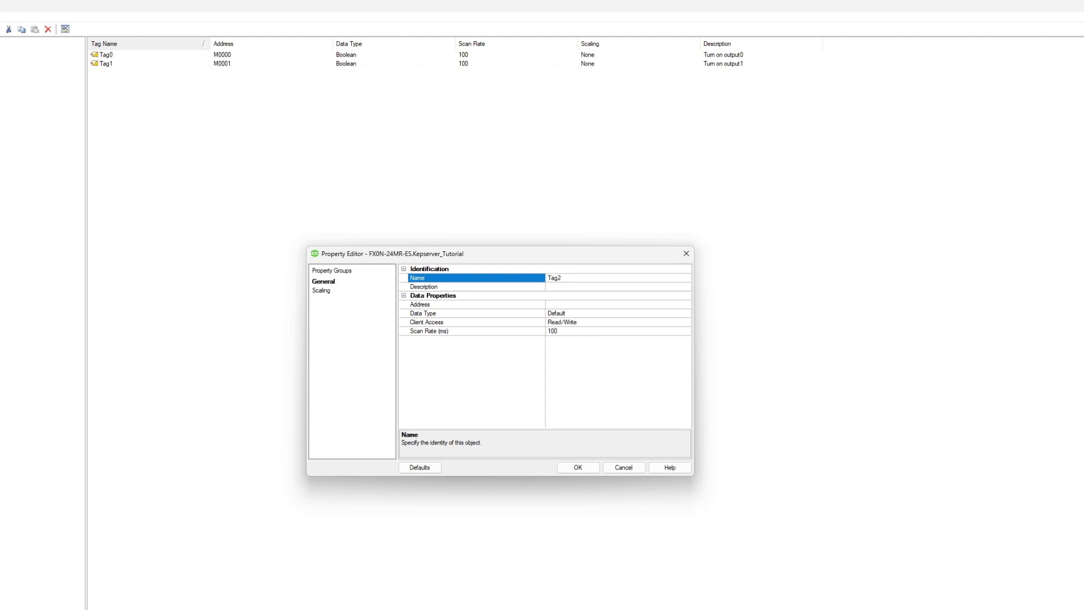
left_click(585, 288)
key("ctrl+v")
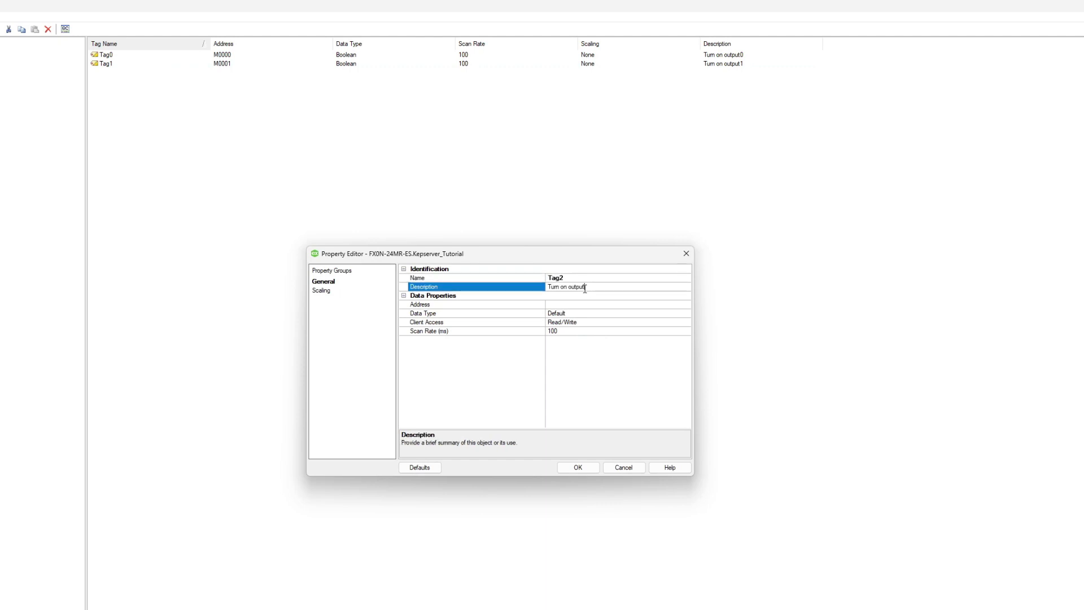
left_click(568, 305)
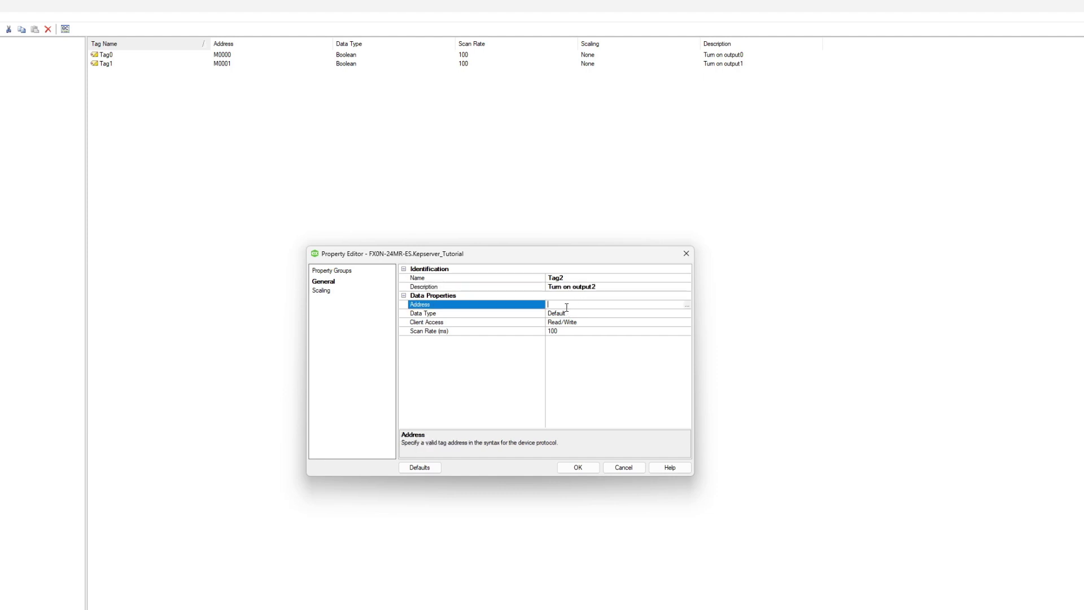
type("M000")
type("2")
left_click(576, 468)
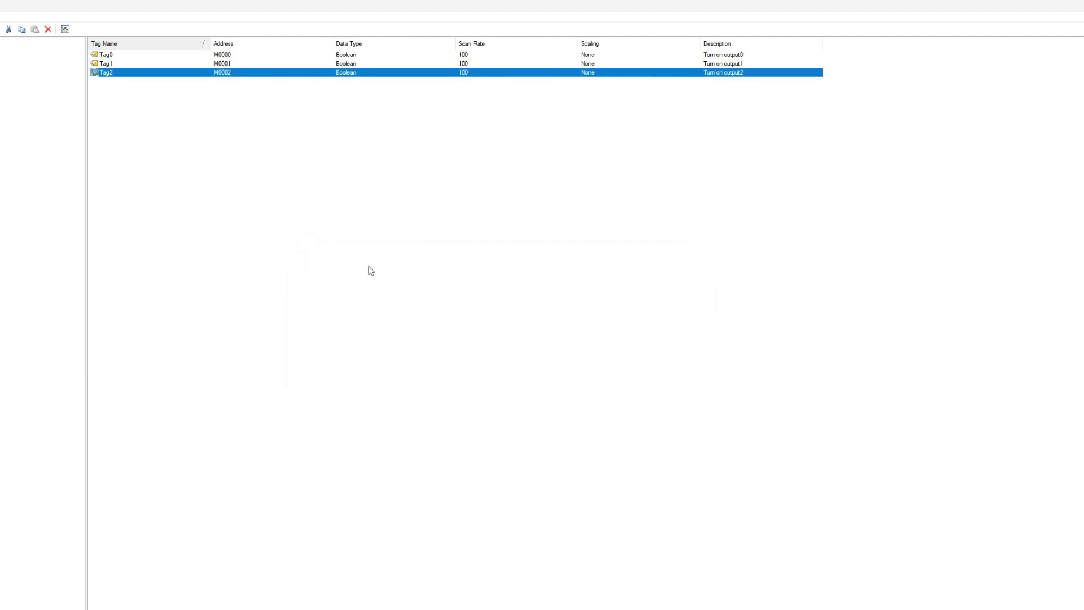
Create Tag3 described 'Turn on output3' and move to its M0003 address field.
right_click(339, 204)
left_click(364, 206)
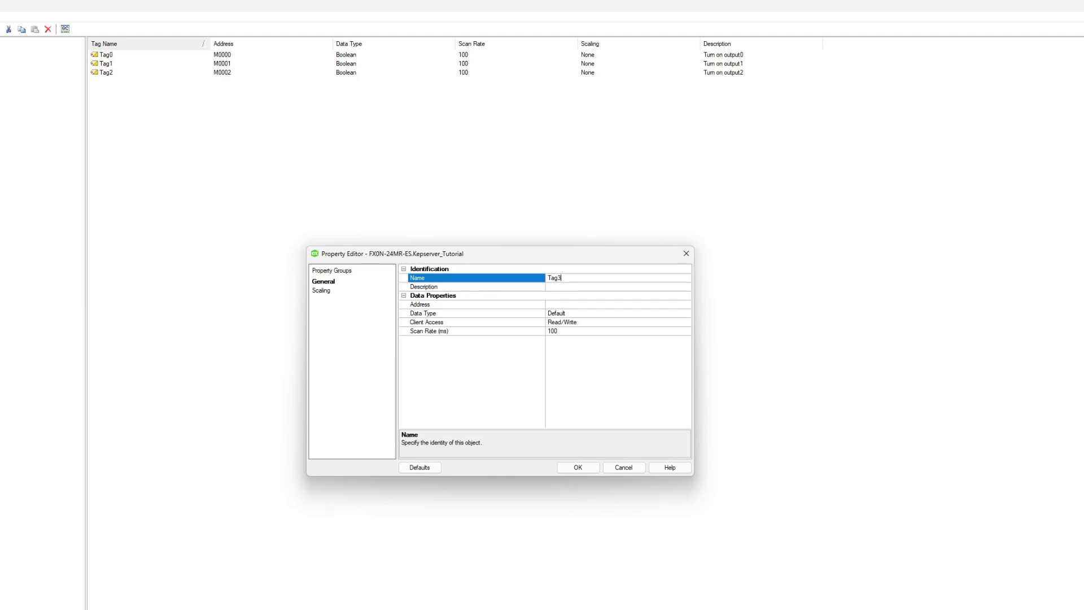
left_click(571, 286)
type("Turn on output")
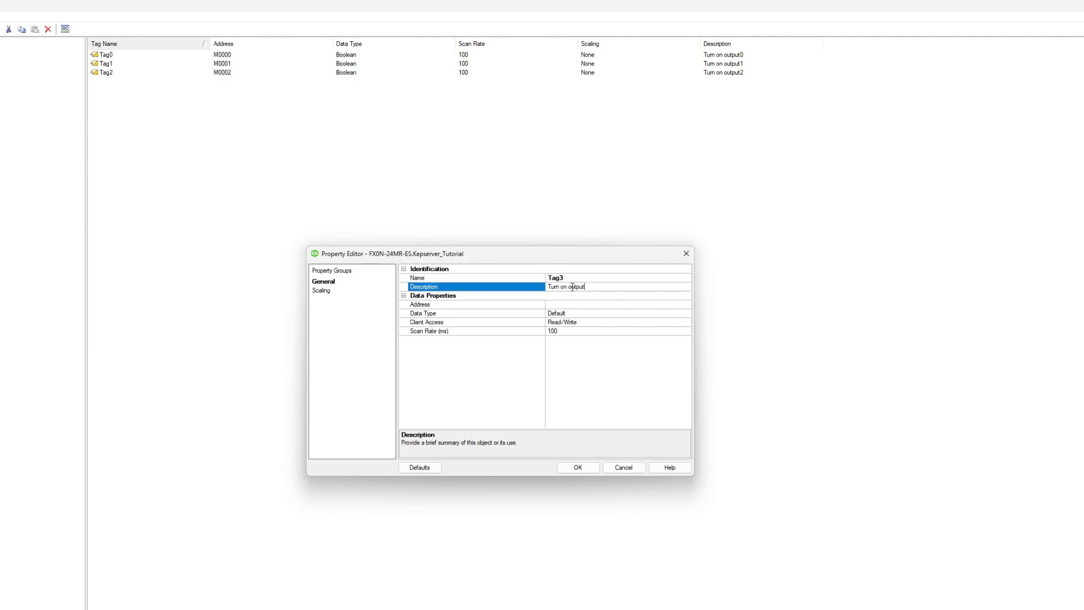
type("3")
left_click(571, 304)
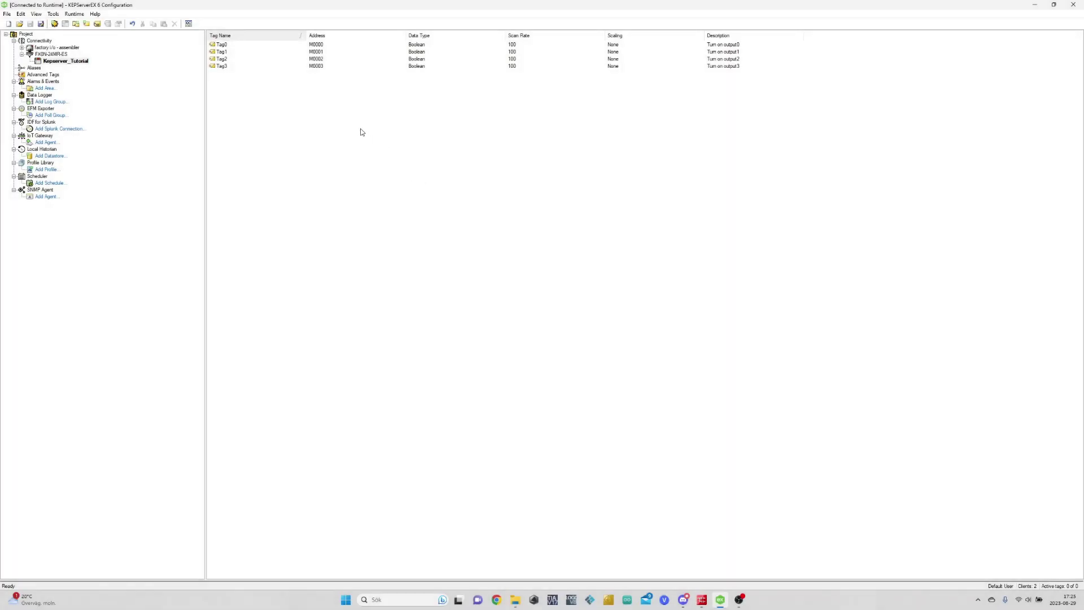
Create Tag4 with the description 'Turn on output4 if greater than 30'.
right_click(332, 118)
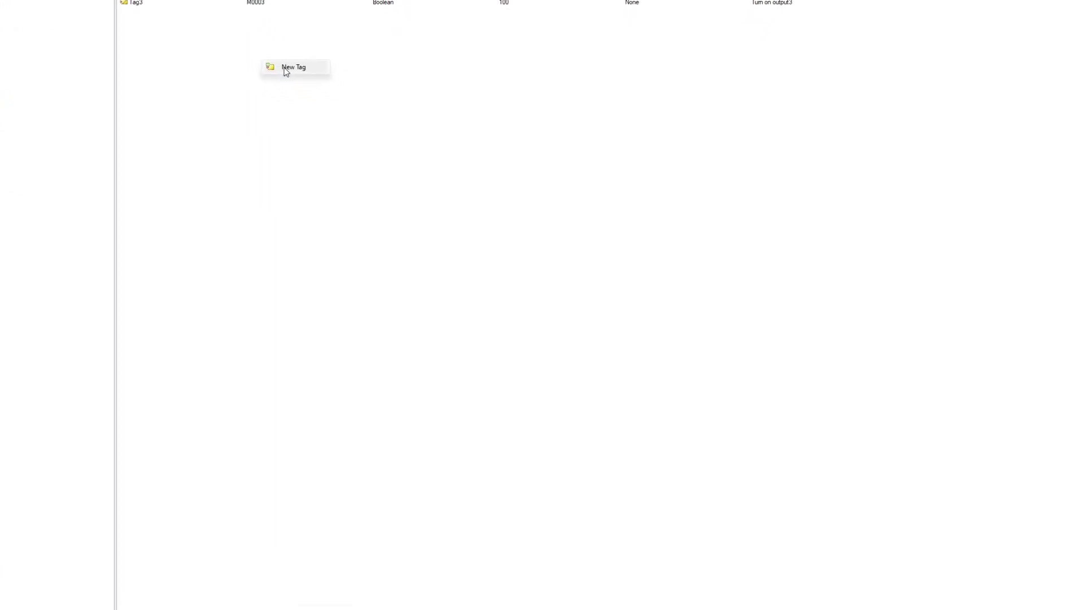
left_click(342, 116)
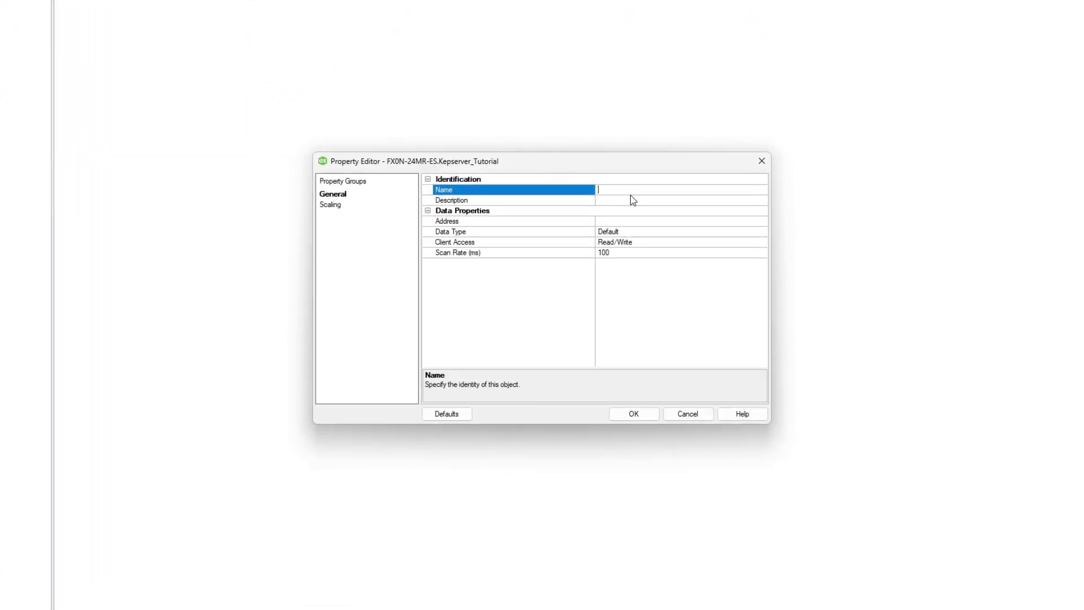
type("Tag4")
left_click(635, 202)
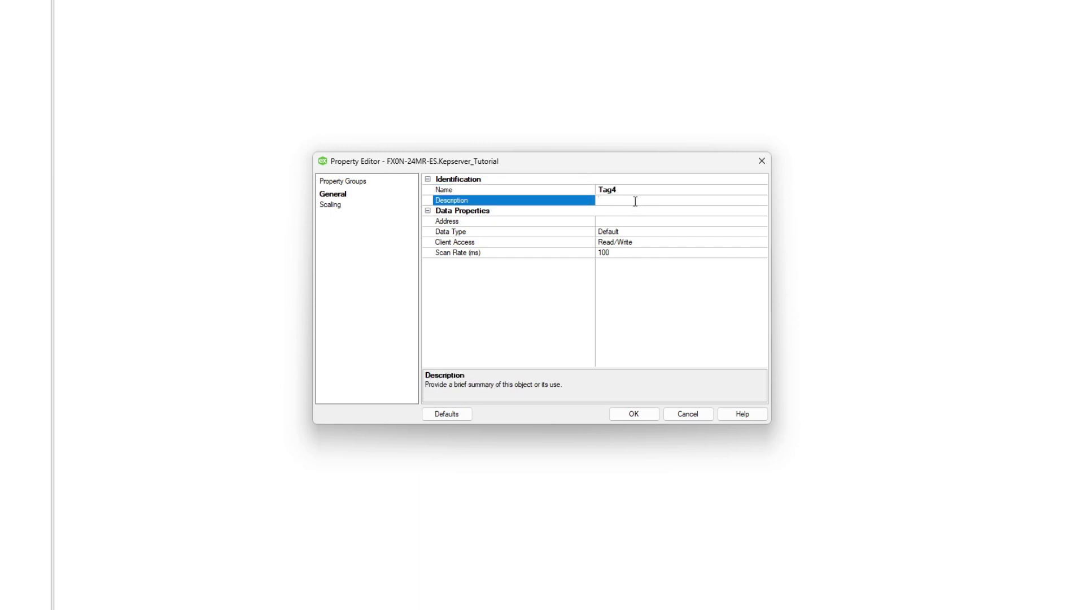
type("Turn on output4 if")
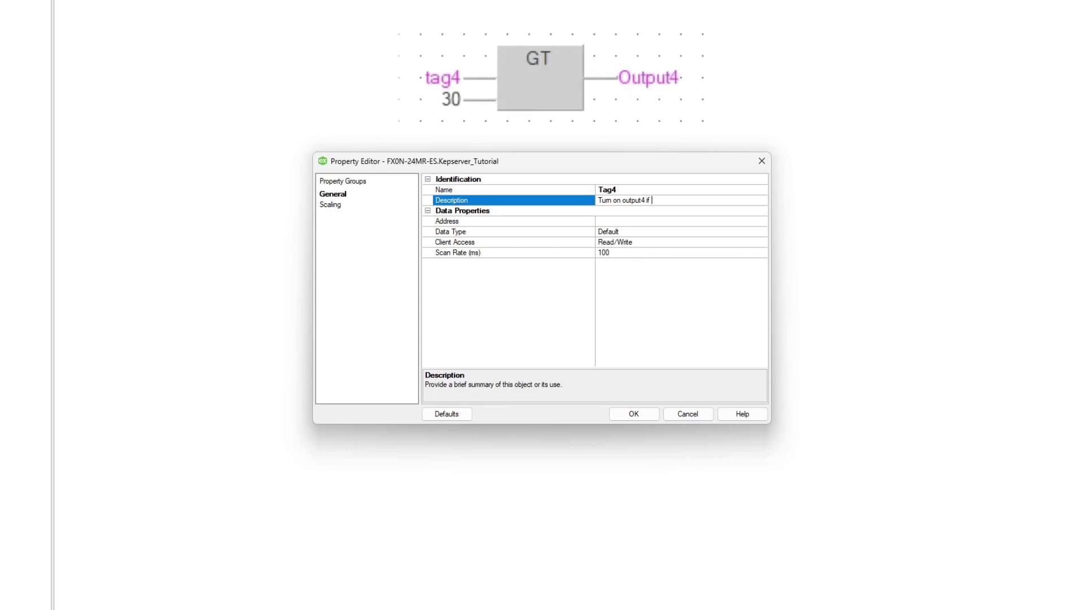
type(" greater than 3")
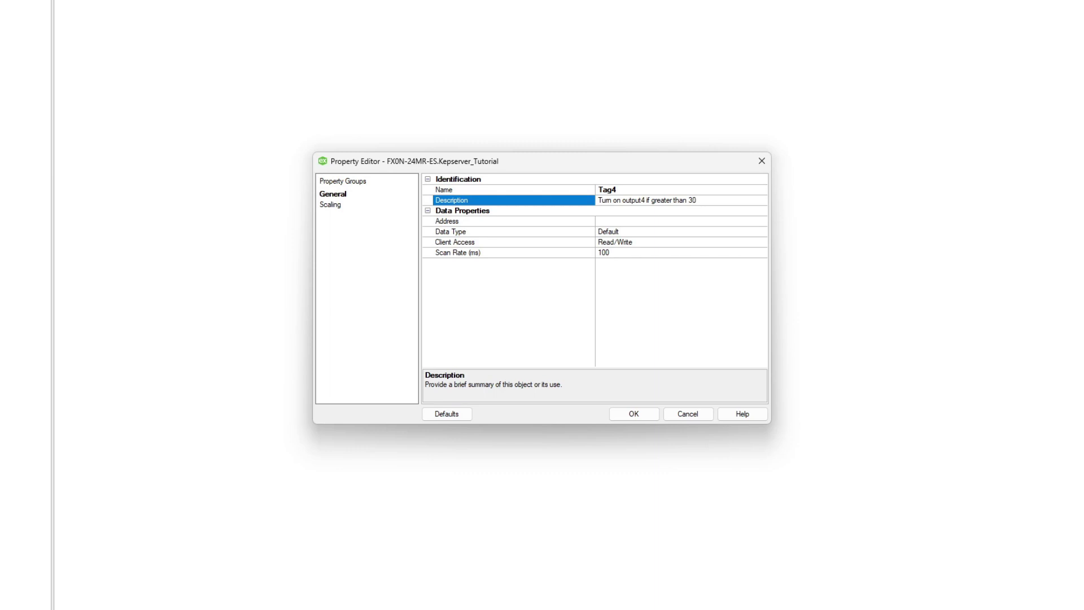
type("0")
Give Tag4 address D0010 and data type DWord, then confirm it.
left_click(621, 222)
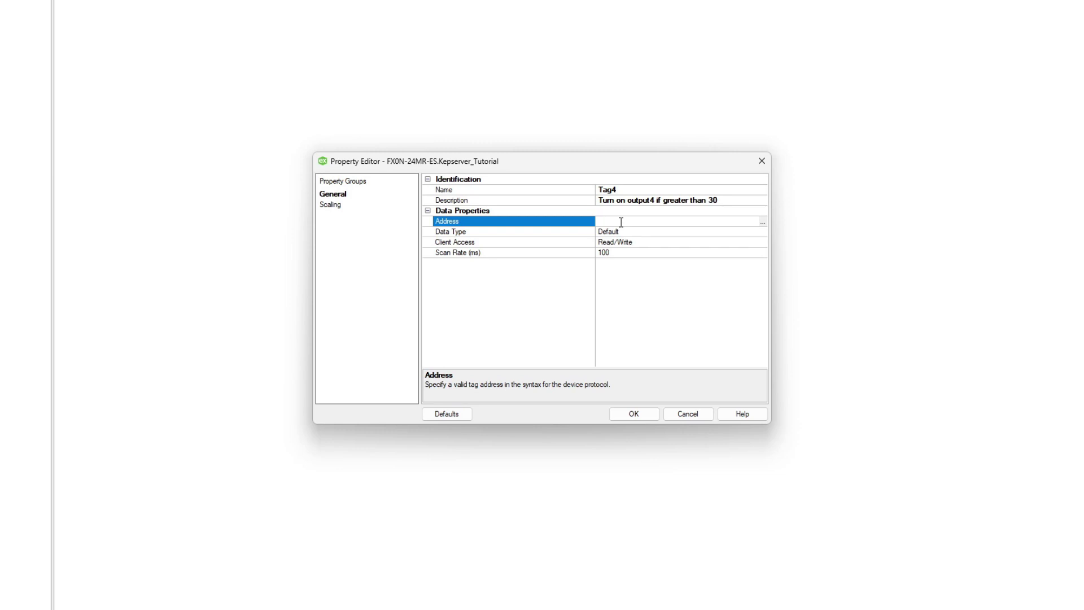
left_click(763, 222)
left_click(725, 232)
left_click(764, 232)
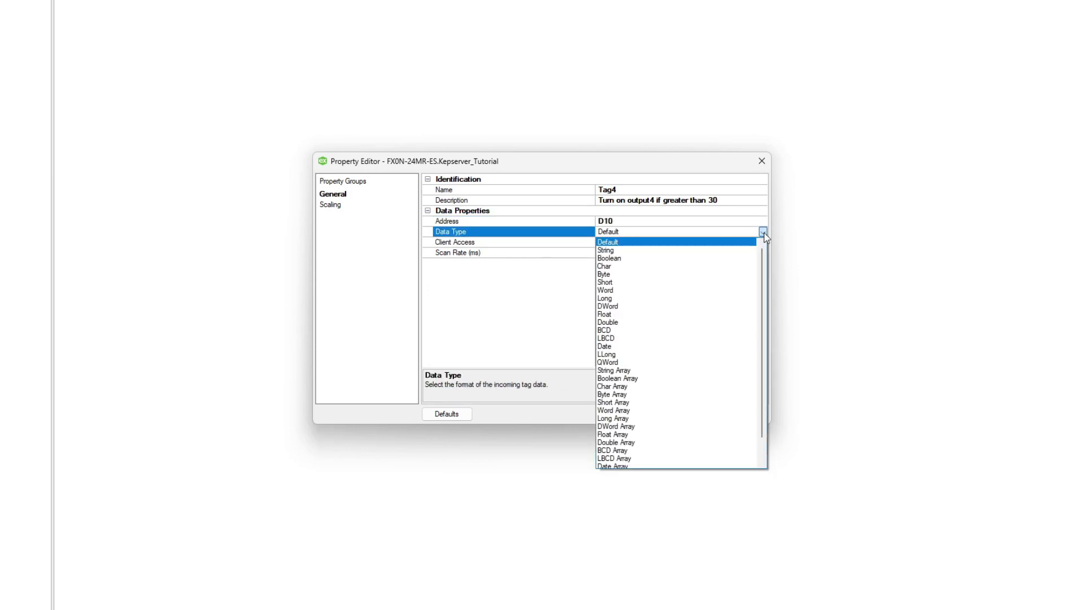
left_click(649, 308)
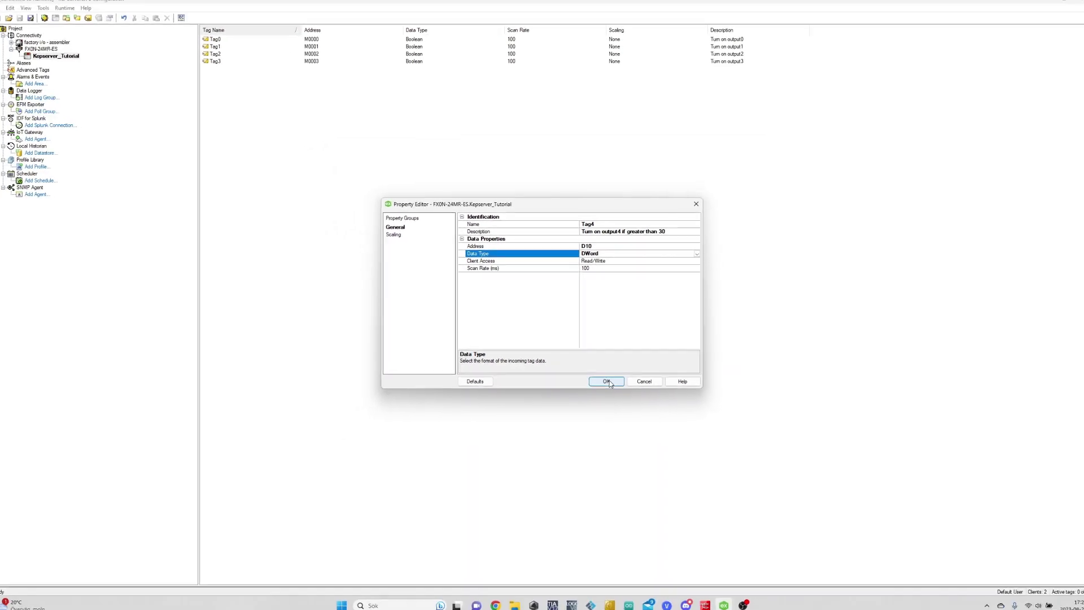
left_click(607, 381)
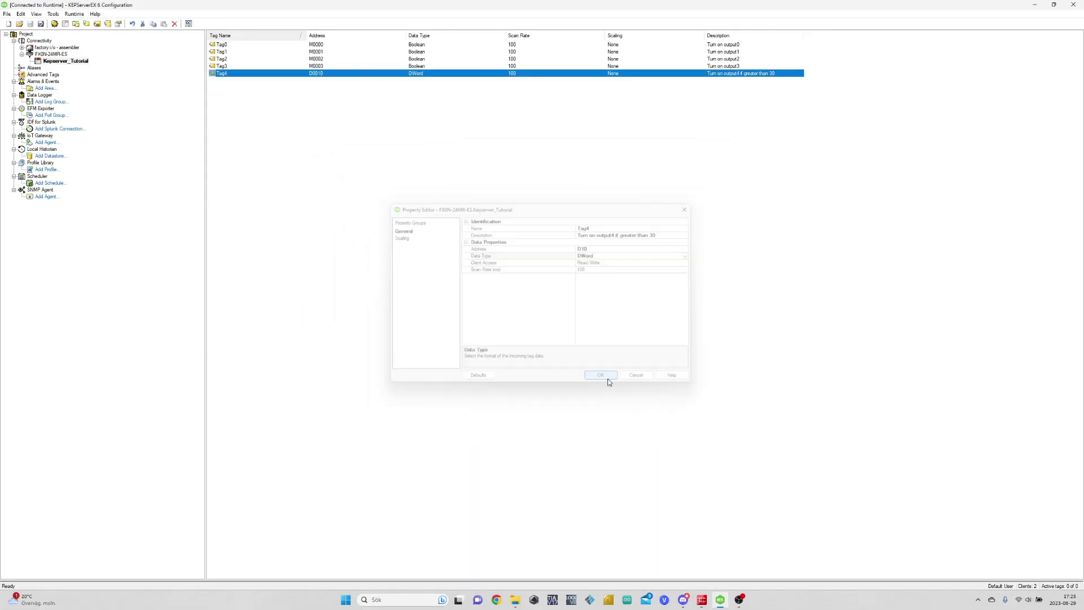
left_click(477, 250)
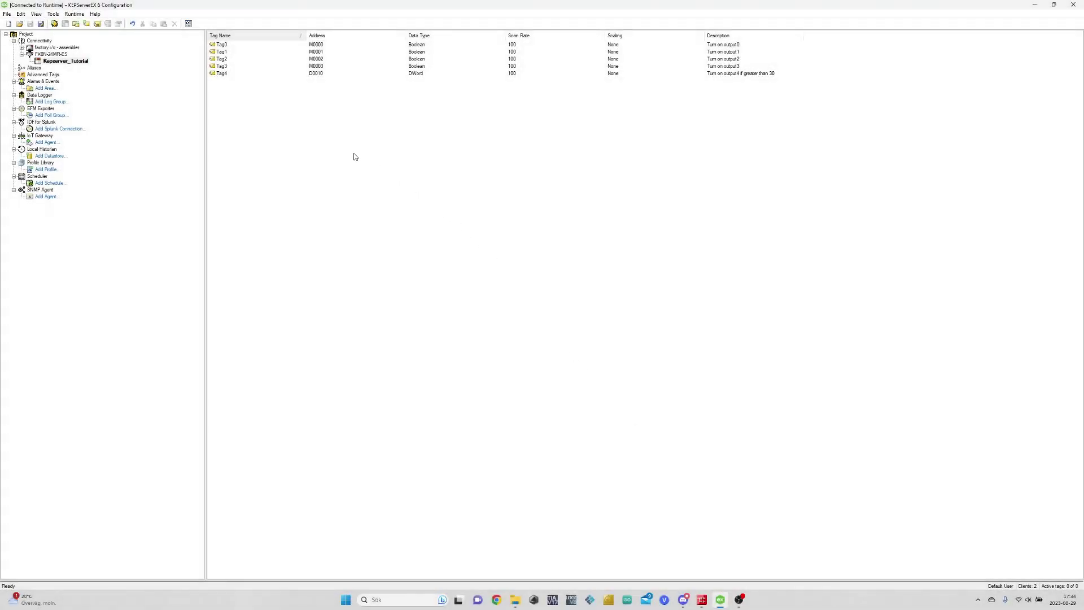
Launch OPC Quick Client for Kepserver_Tutorial and view Tag0–Tag4 reading Good quality.
left_click(84, 62)
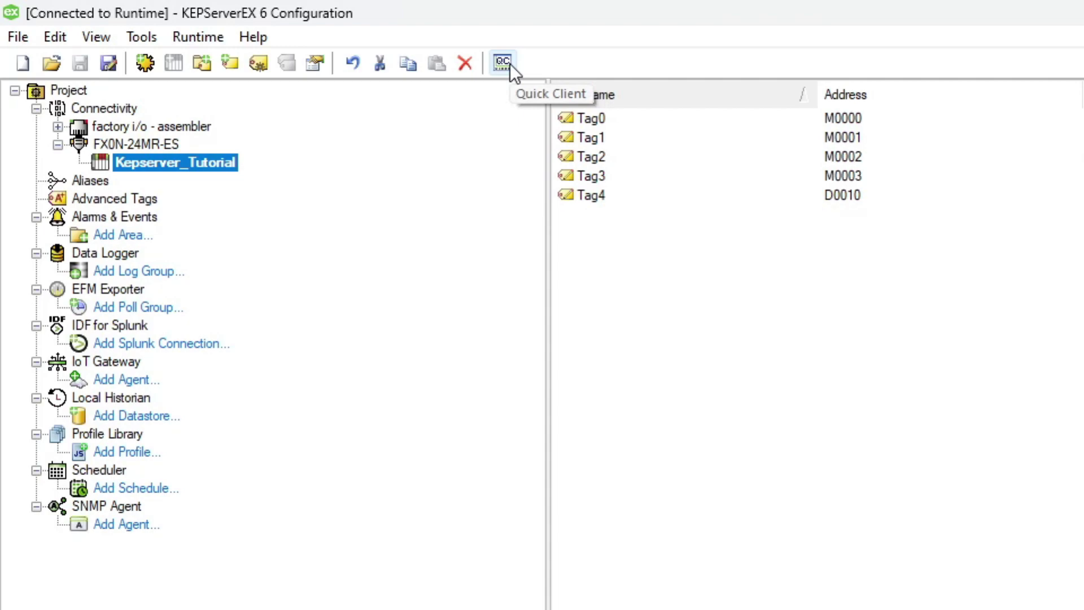
left_click(503, 62)
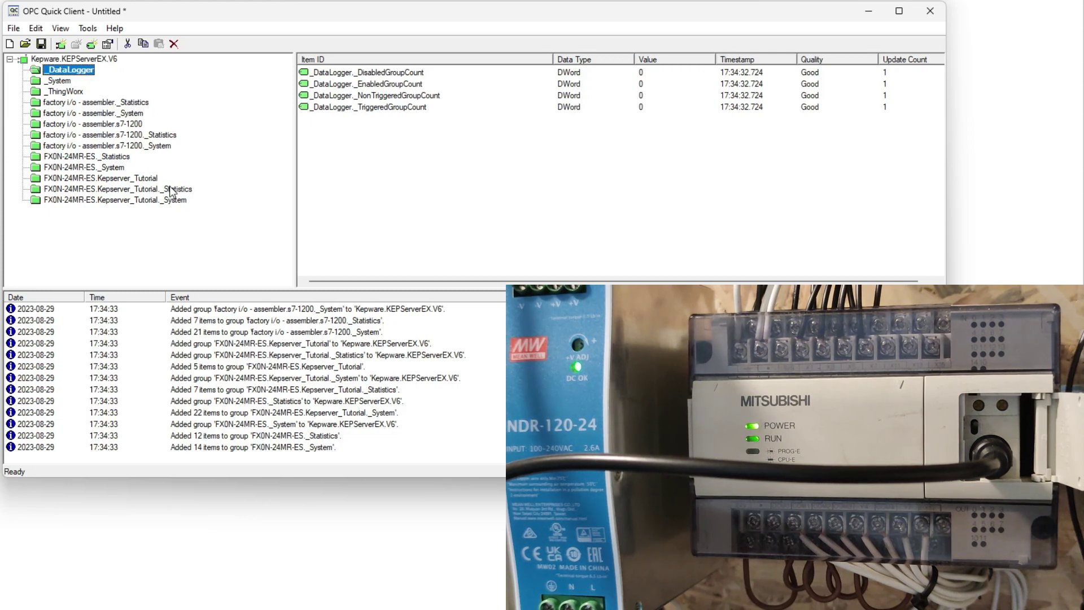
left_click(129, 179)
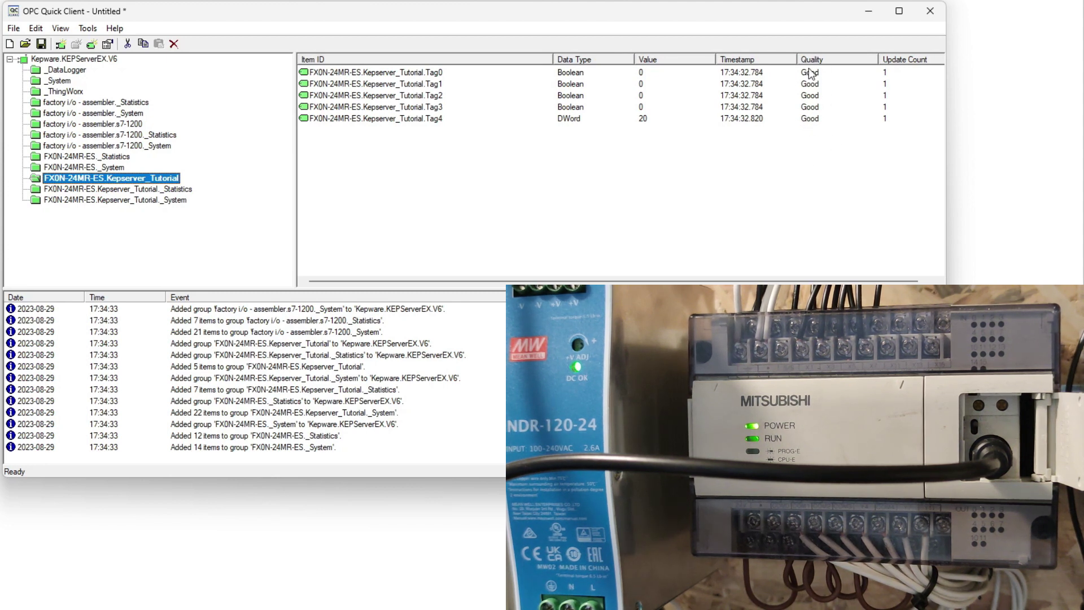
left_click(447, 79)
Write the value 1 to Tag0 with an asynchronous write.
right_click(446, 74)
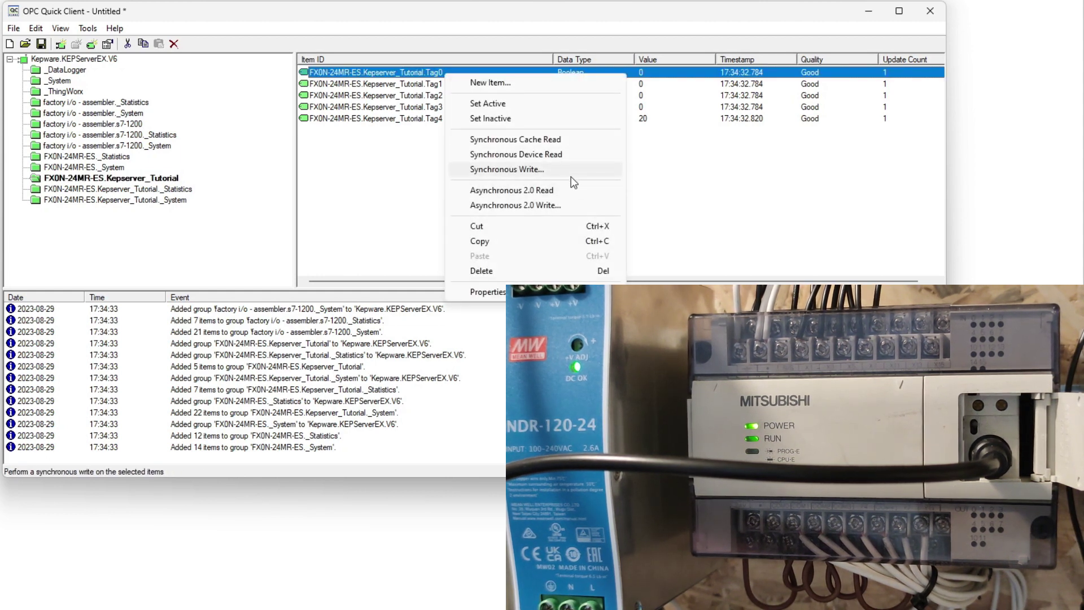
left_click(515, 205)
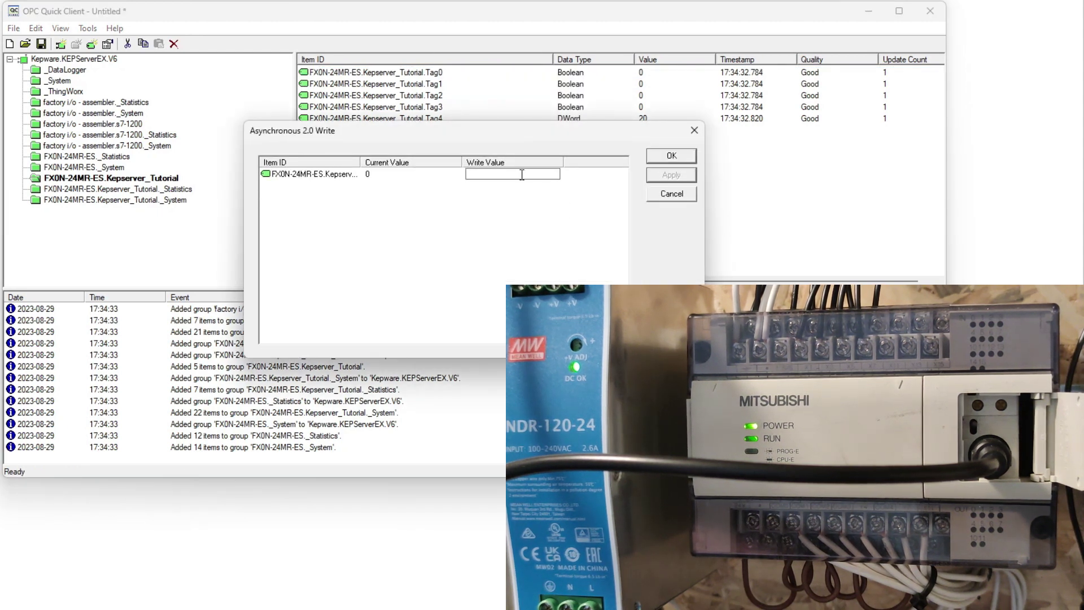
type("1")
left_click(658, 176)
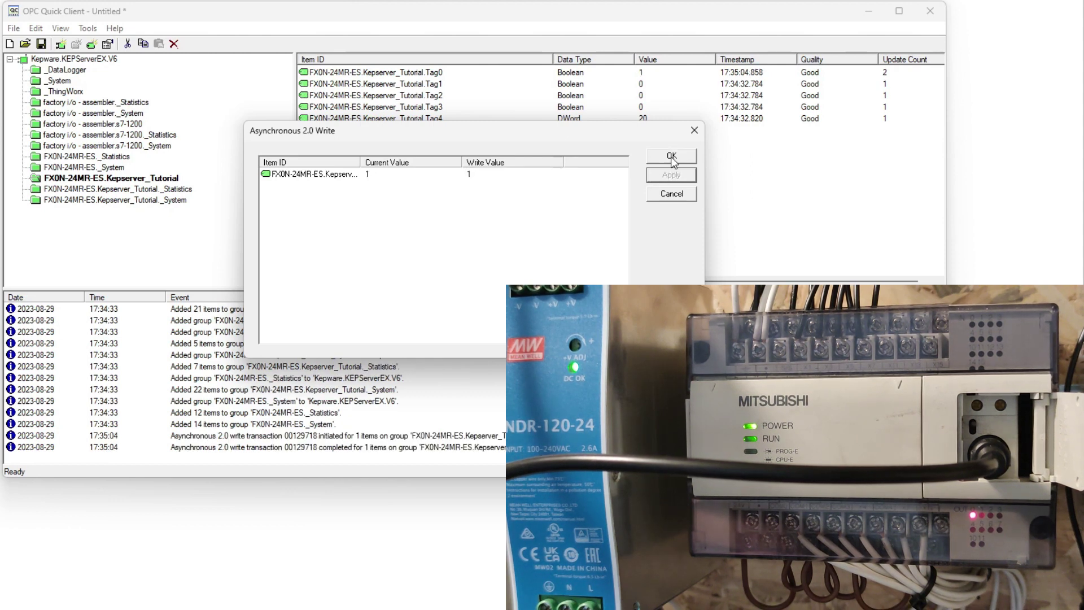
left_click(672, 157)
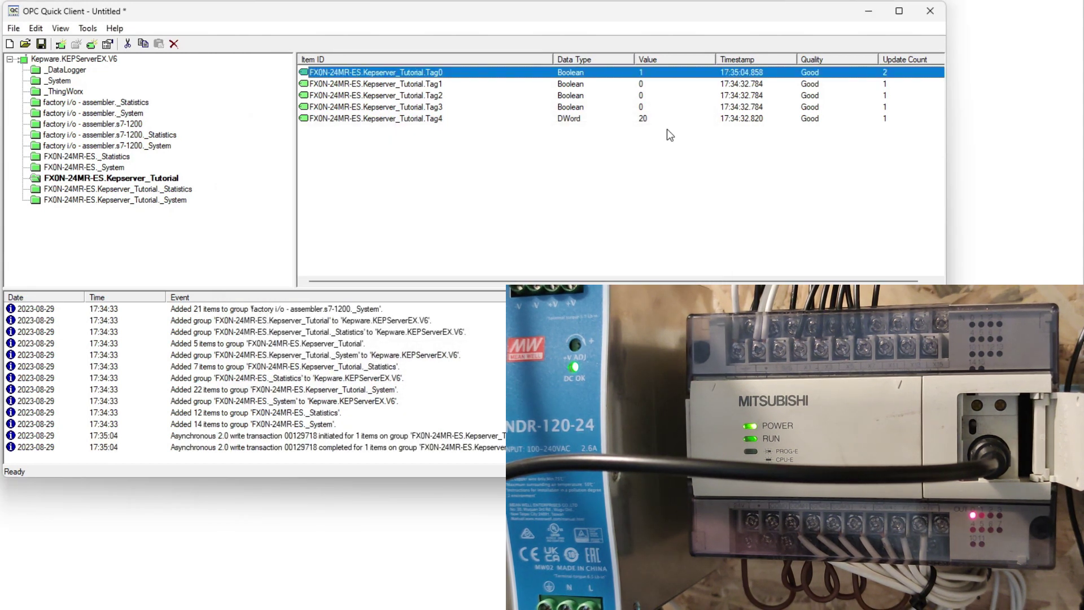
Write the value 1 to Tag2 so its PLC output turns on.
left_click(646, 95)
right_click(648, 100)
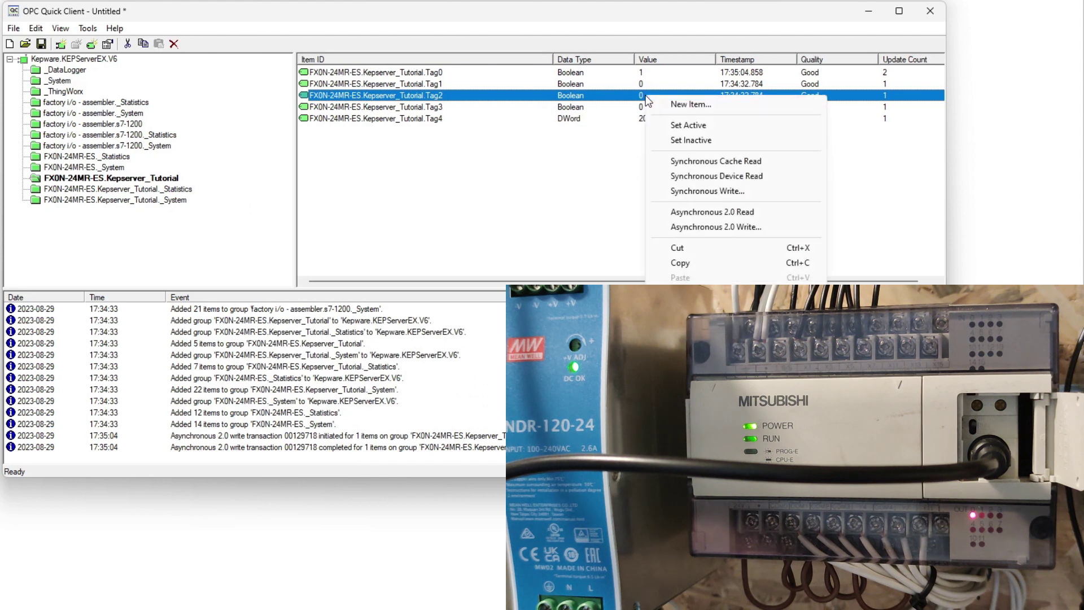
left_click(750, 225)
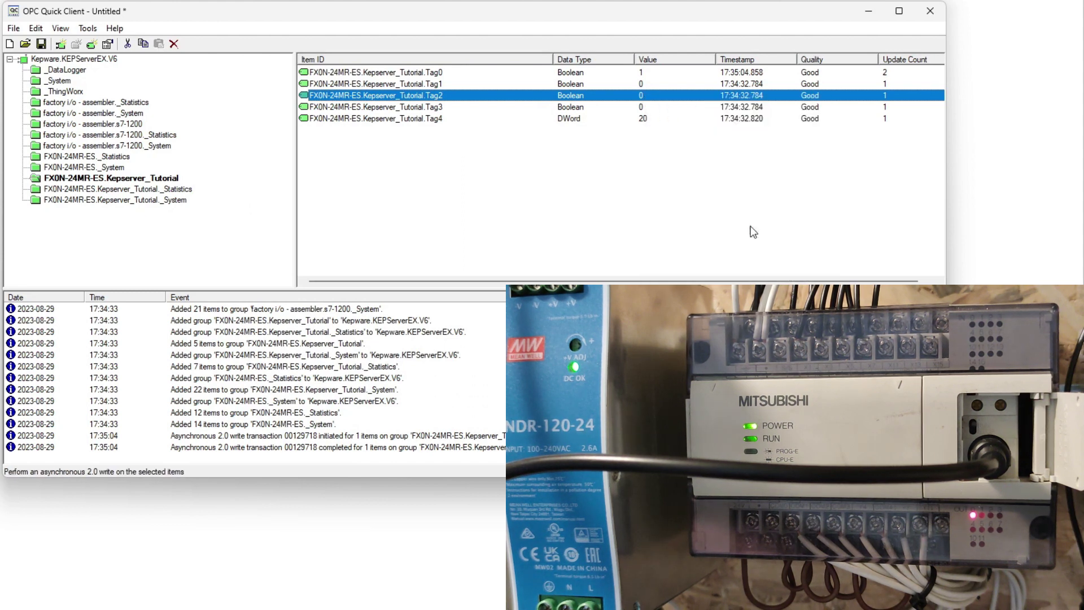
type("1")
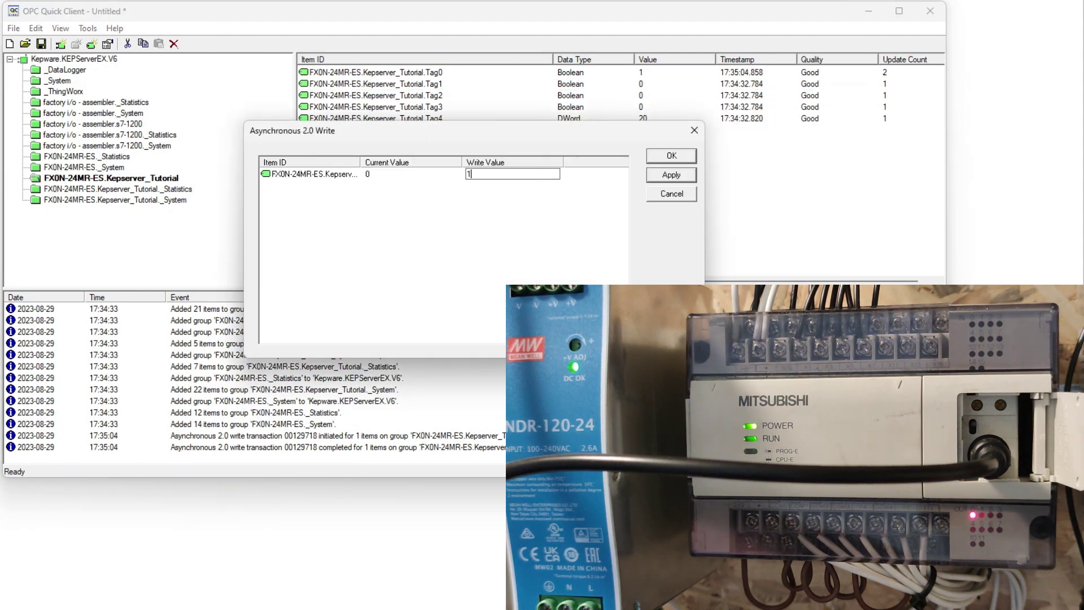
left_click(675, 177)
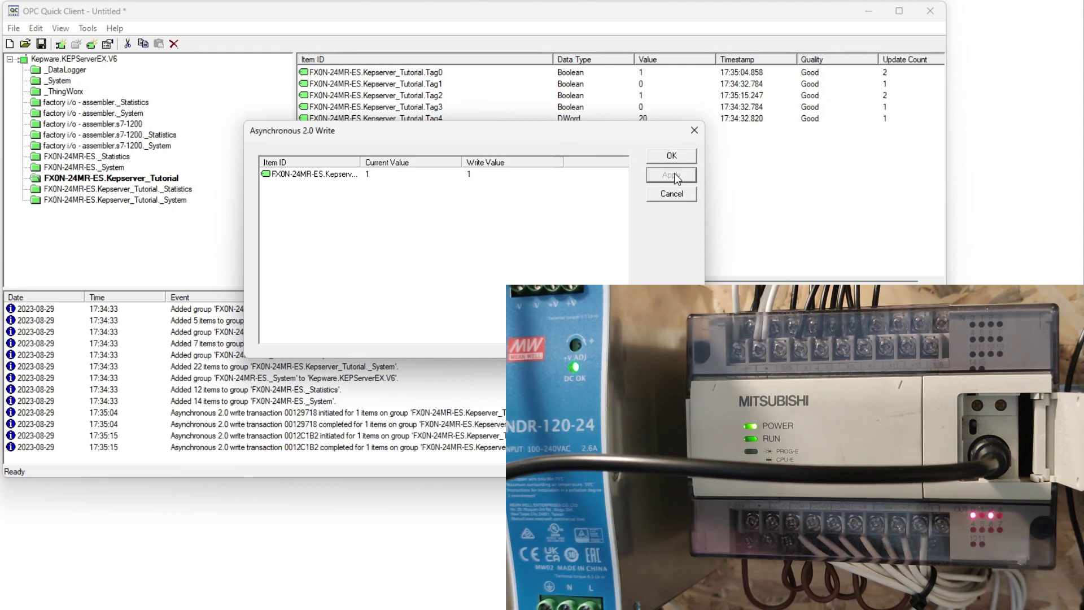
left_click(676, 157)
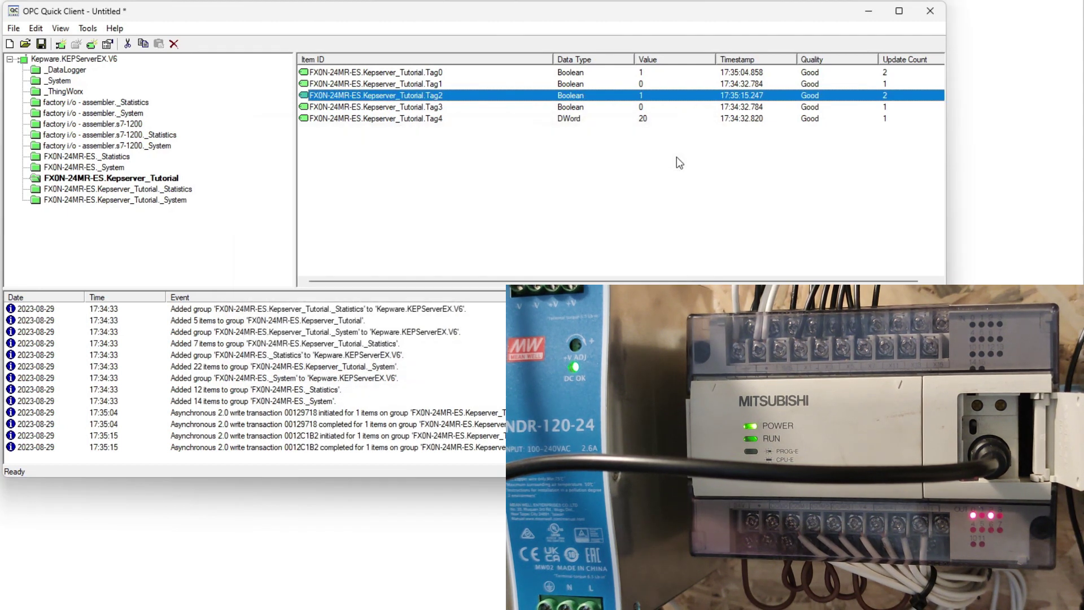
left_click(622, 120)
Write the value 35 to the DWord Tag4.
right_click(623, 119)
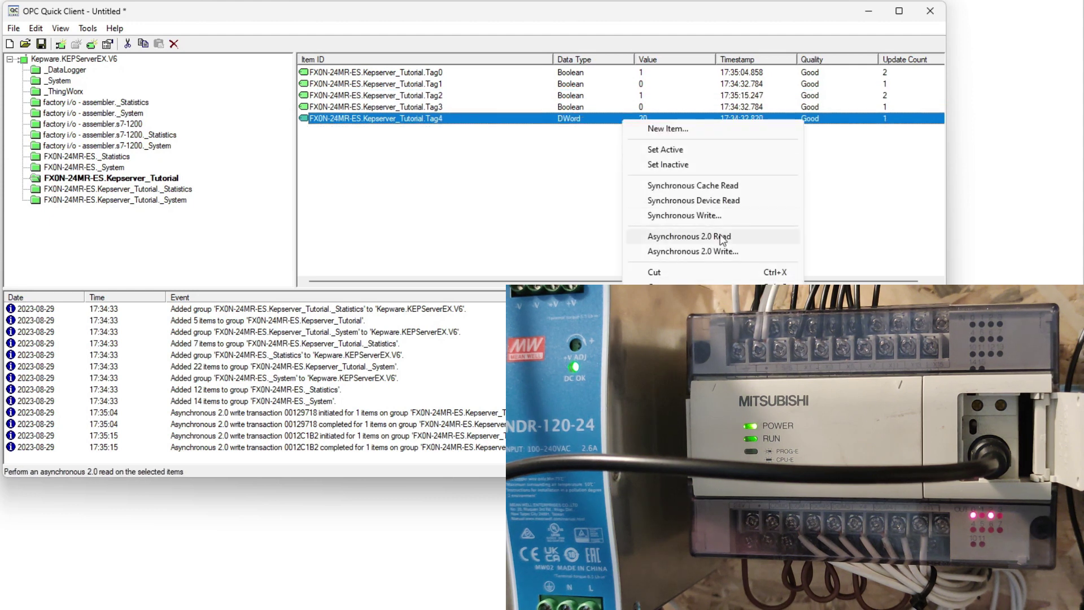
left_click(727, 252)
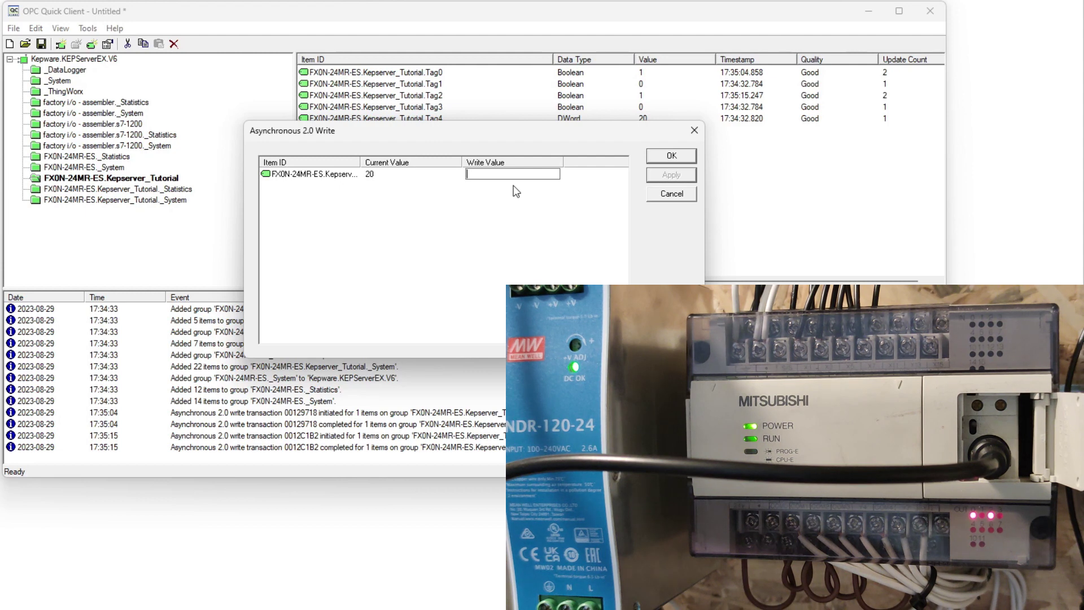
type("35")
left_click(676, 176)
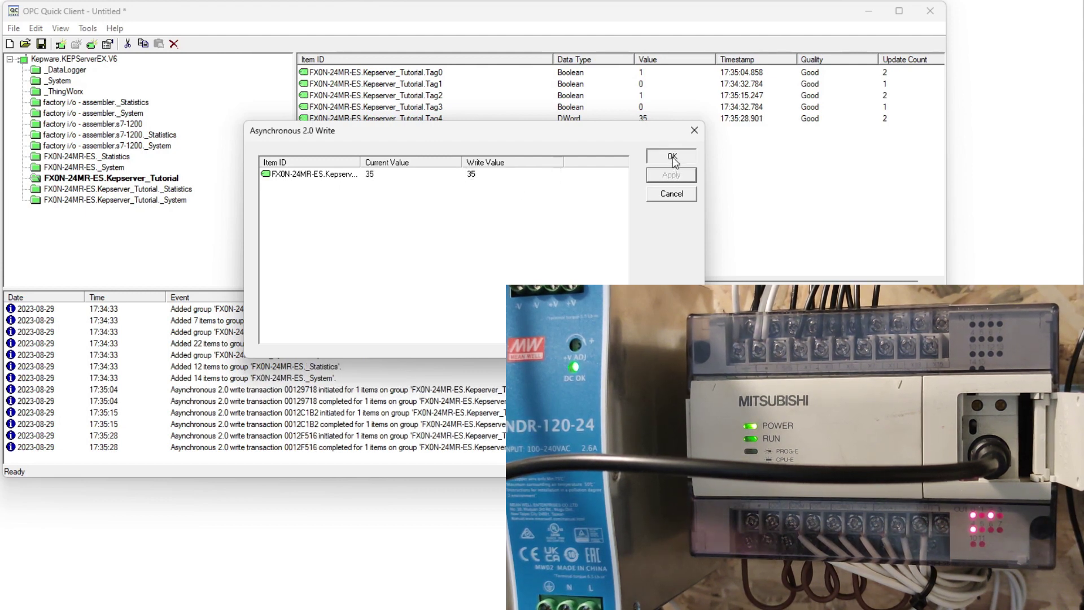
left_click(672, 159)
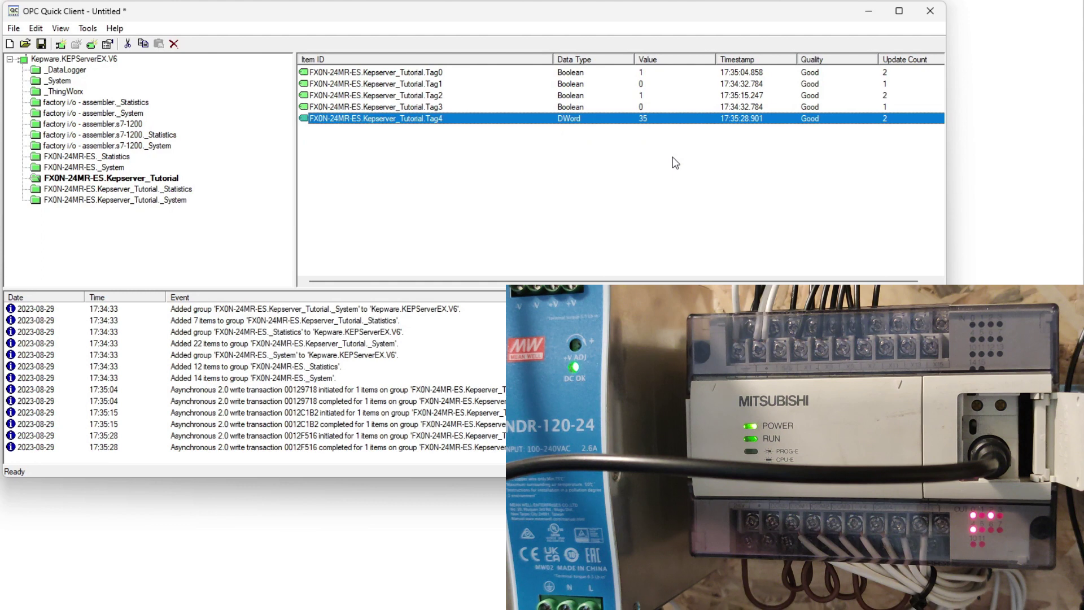
Write the value 14 to Tag4, leaving it reading 14 with Good quality.
right_click(609, 121)
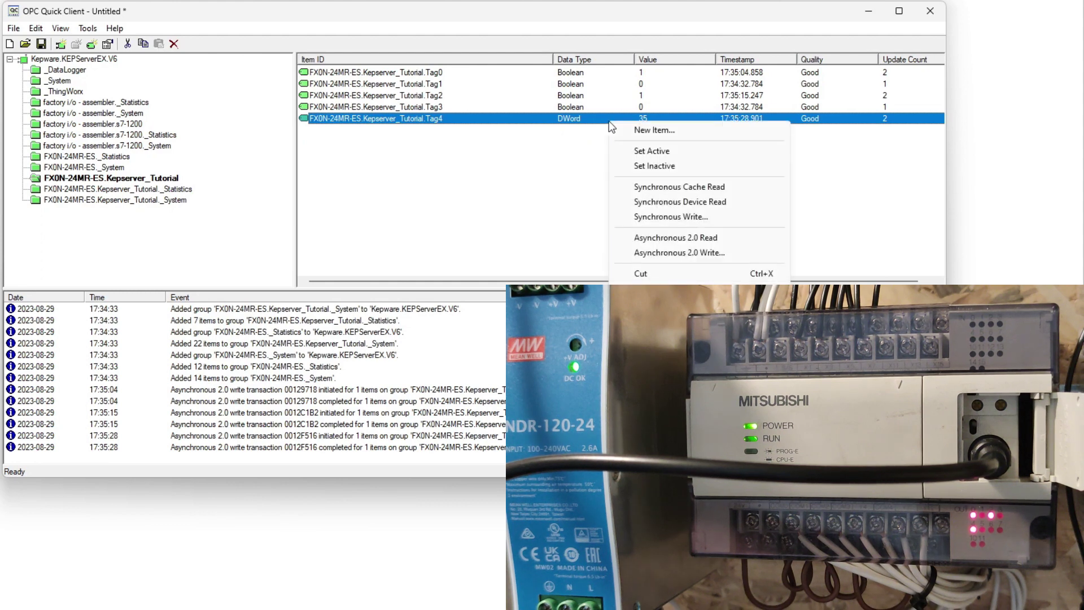
left_click(714, 254)
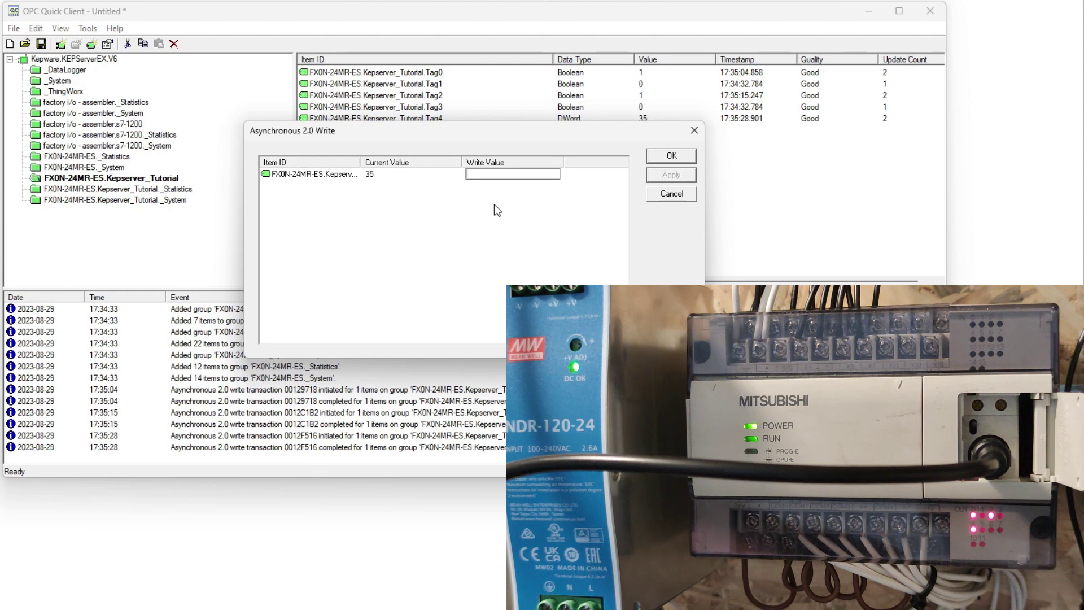
type("14")
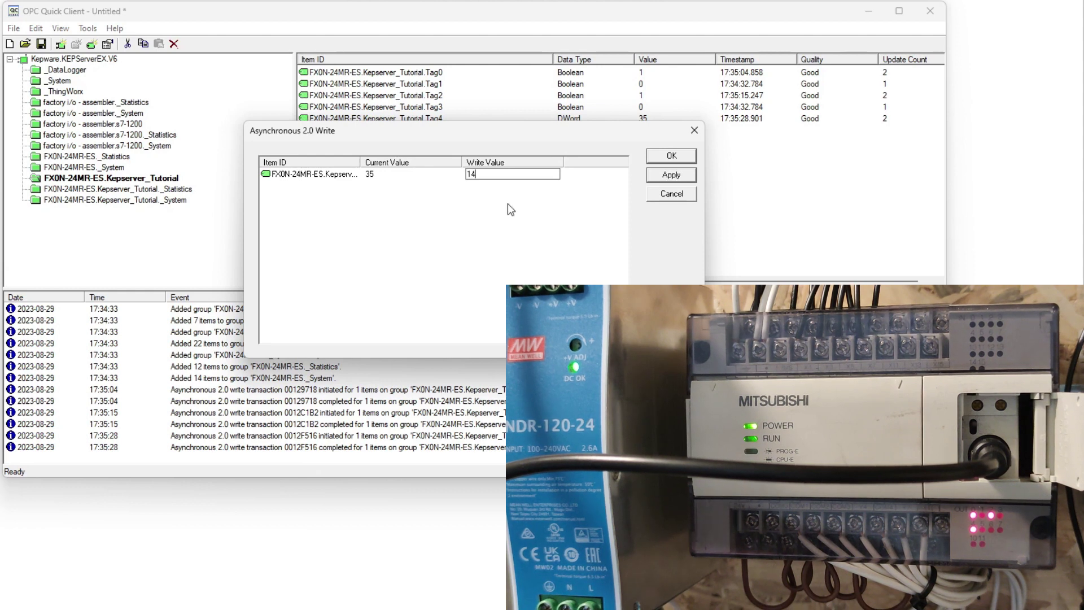
left_click(673, 175)
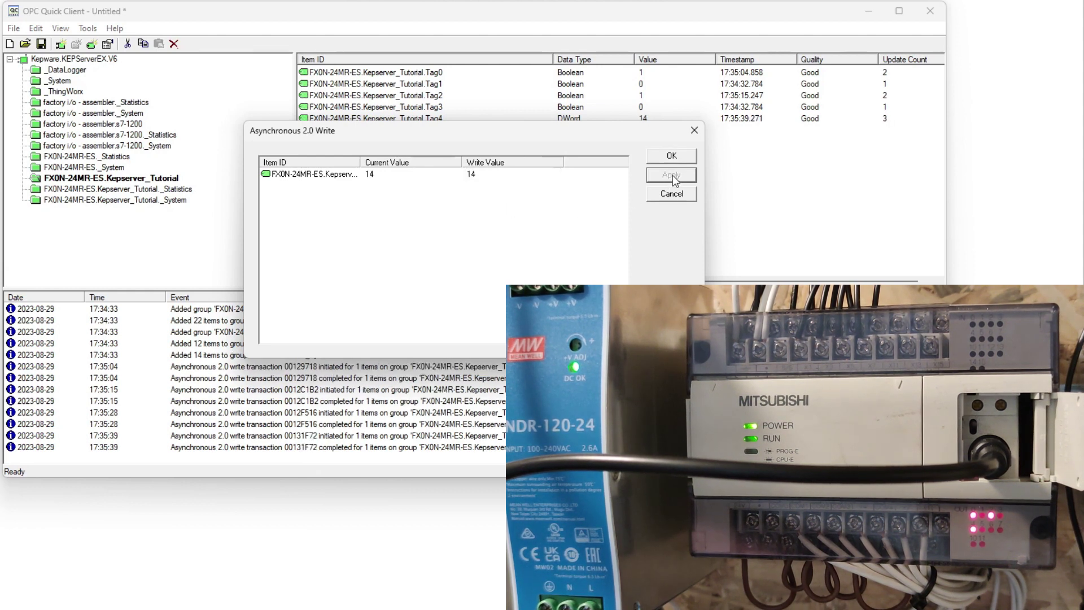
left_click(673, 157)
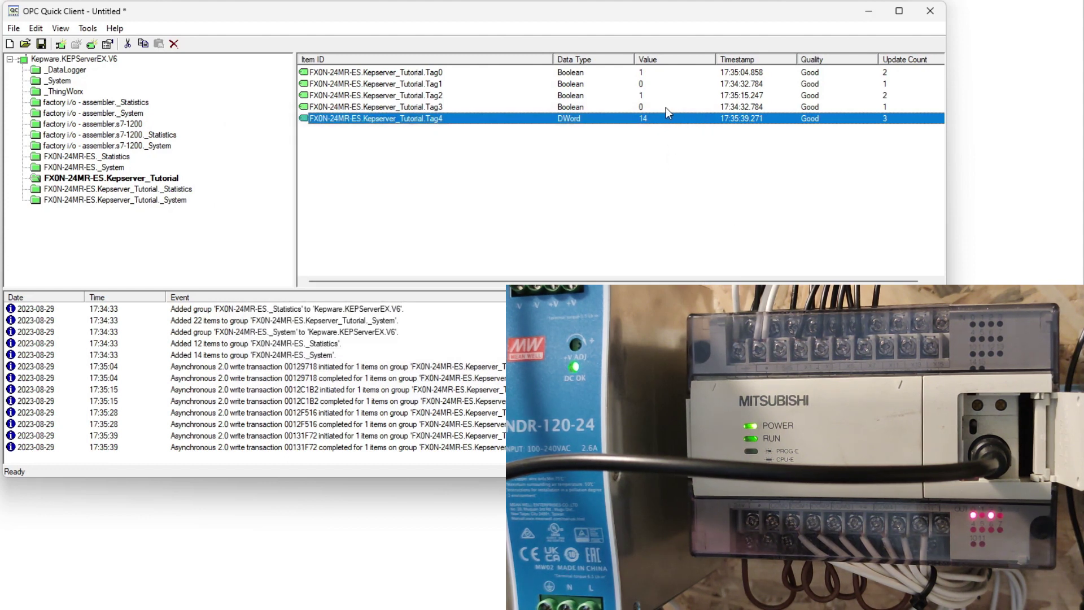
Write 0 to Tag2 to switch its PLC output off.
left_click(652, 97)
right_click(651, 95)
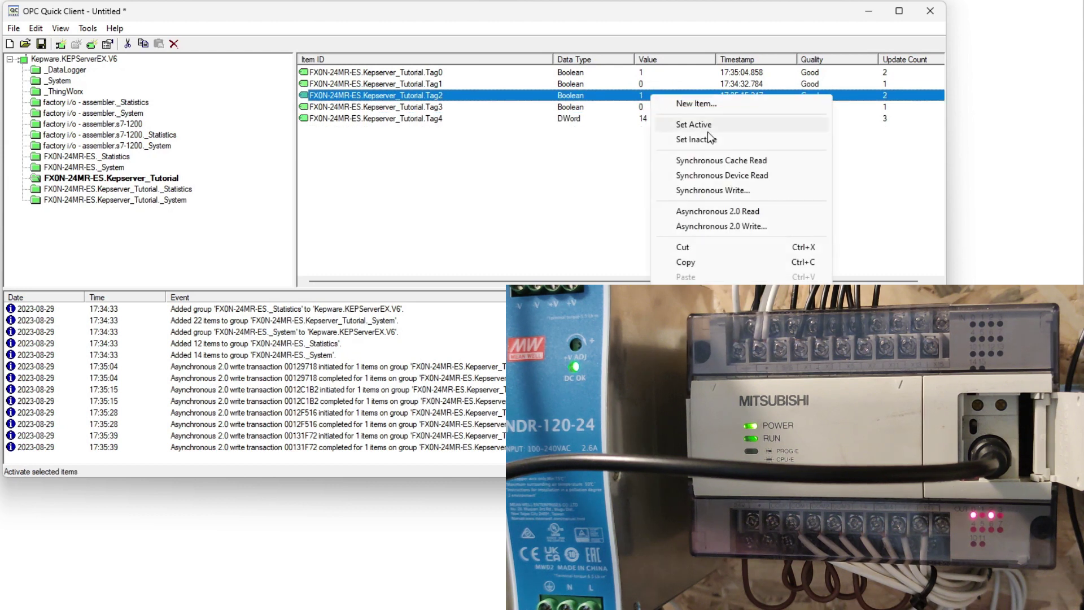
left_click(734, 226)
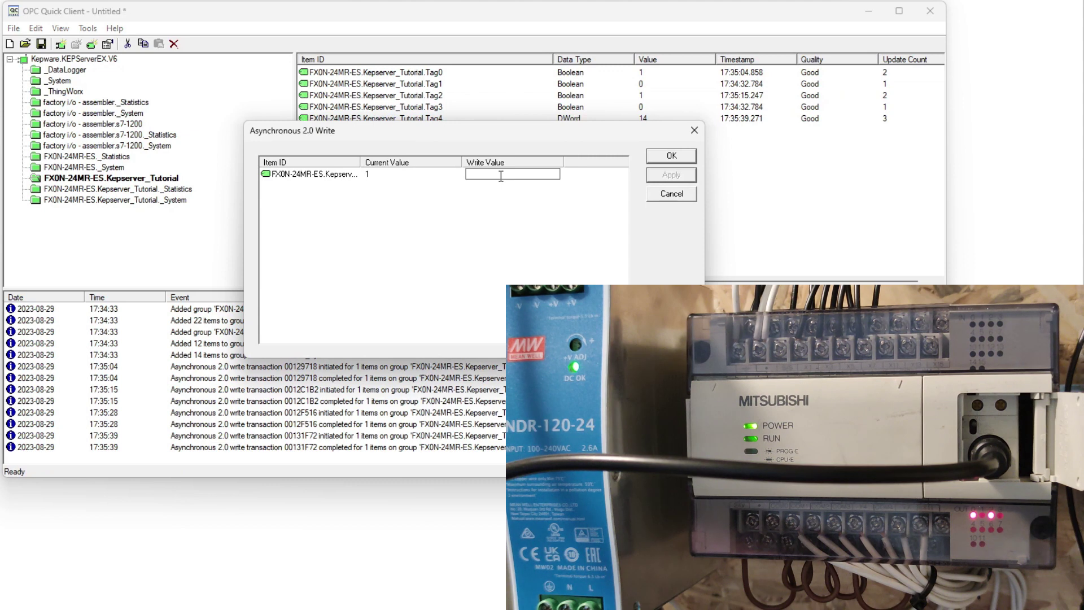
type("0")
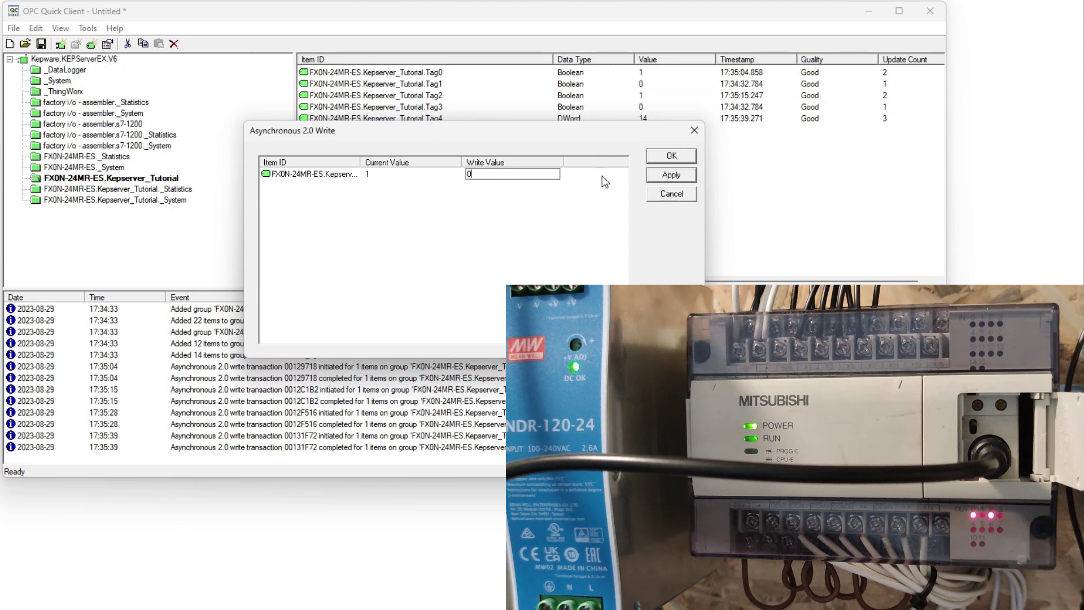
left_click(682, 176)
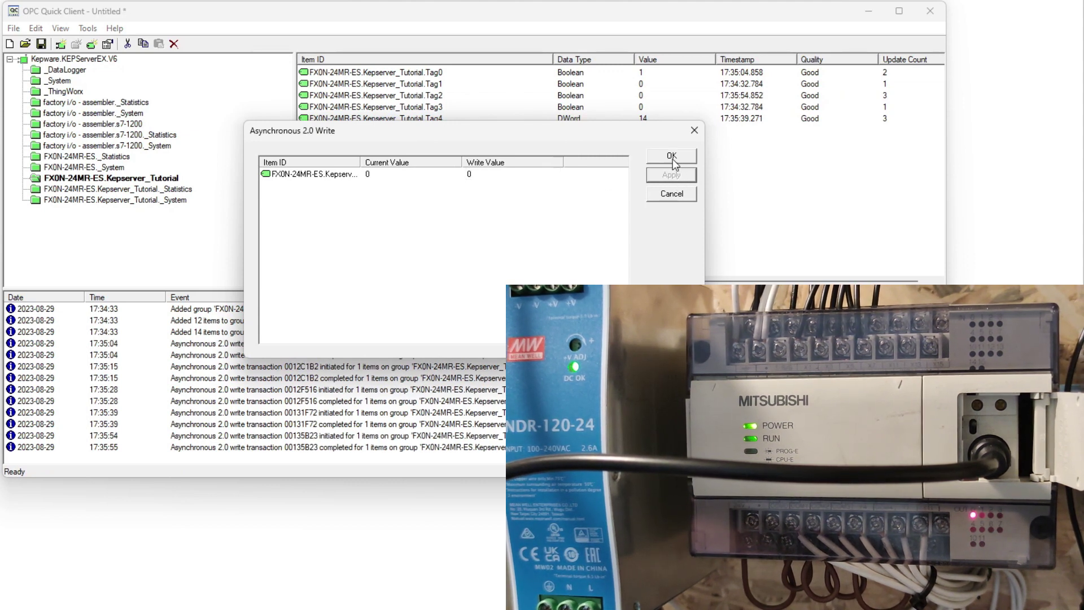
left_click(672, 158)
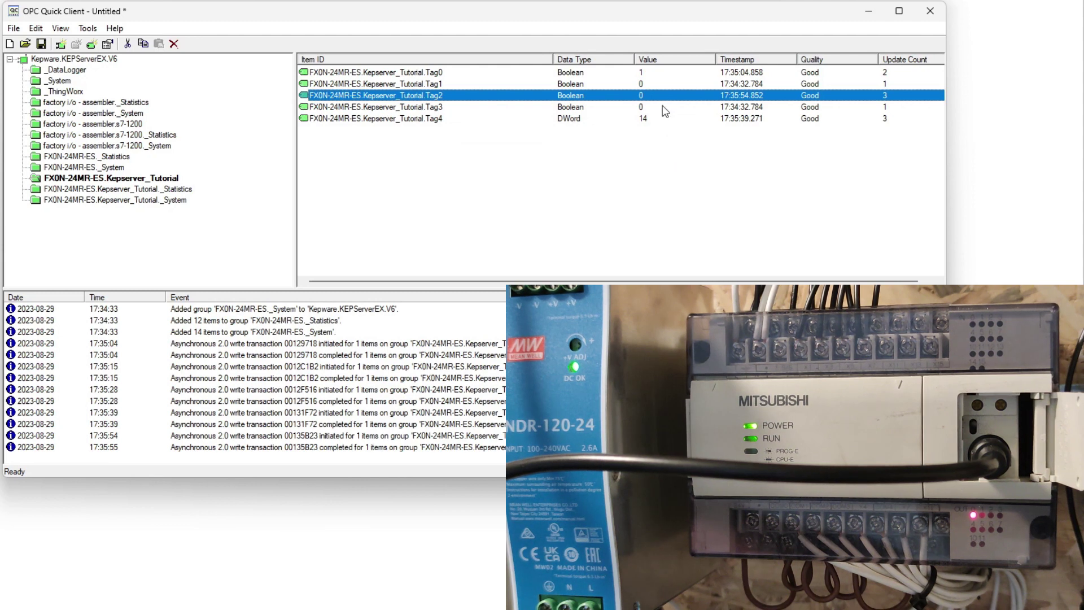
Write 0 to Tag0 to switch its PLC output off.
left_click(652, 71)
right_click(657, 71)
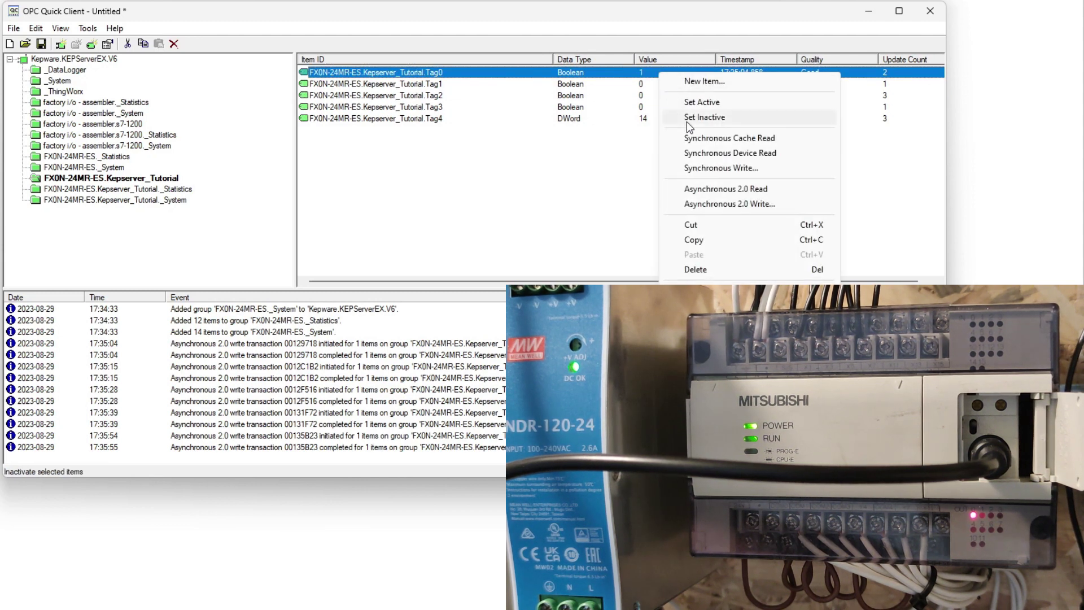
left_click(754, 203)
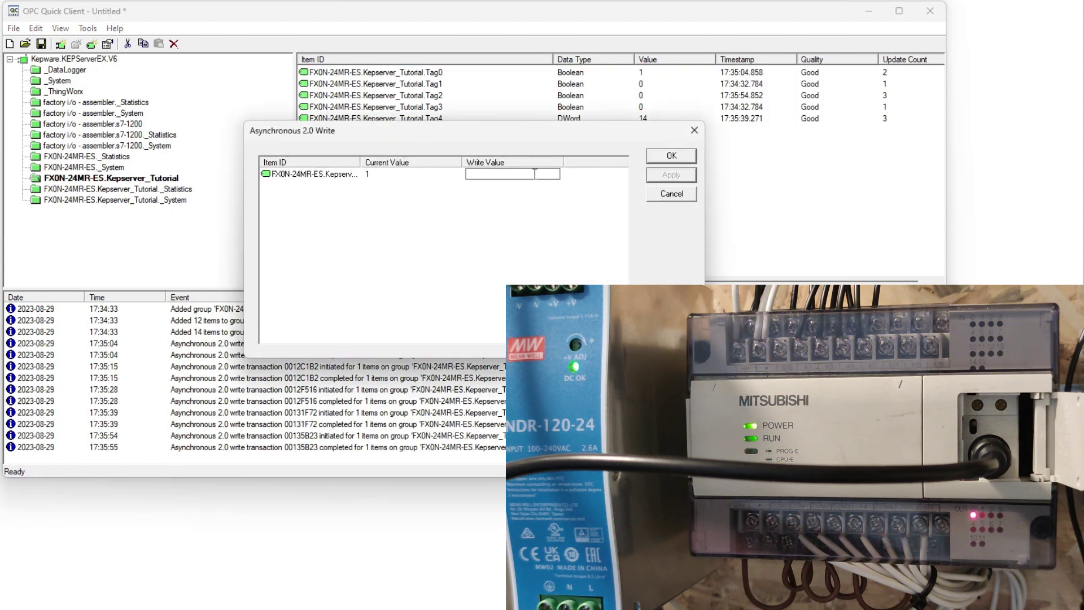
type("0")
left_click(668, 175)
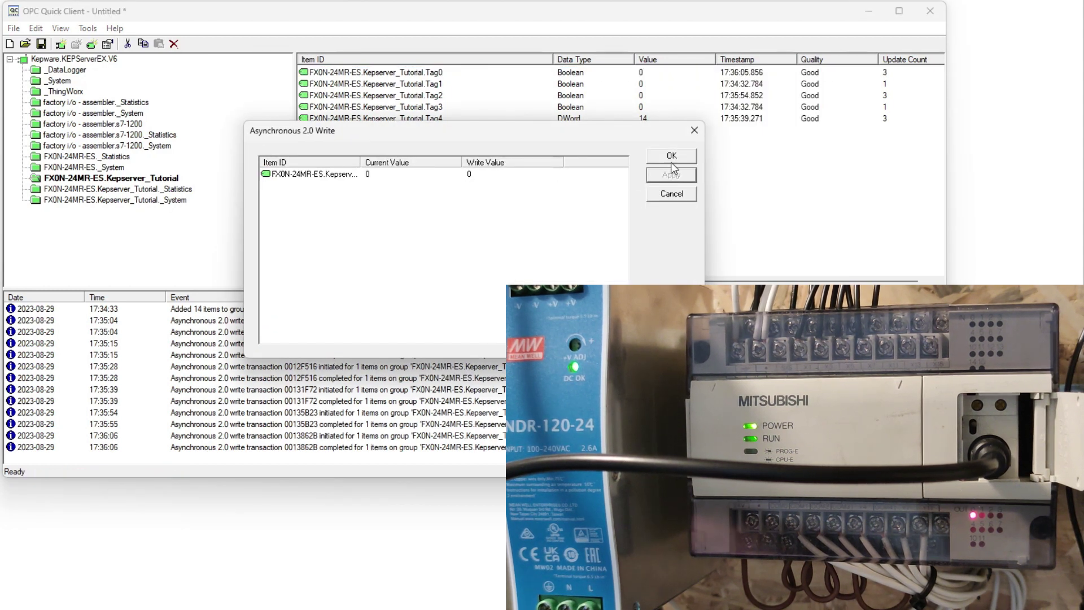
left_click(672, 156)
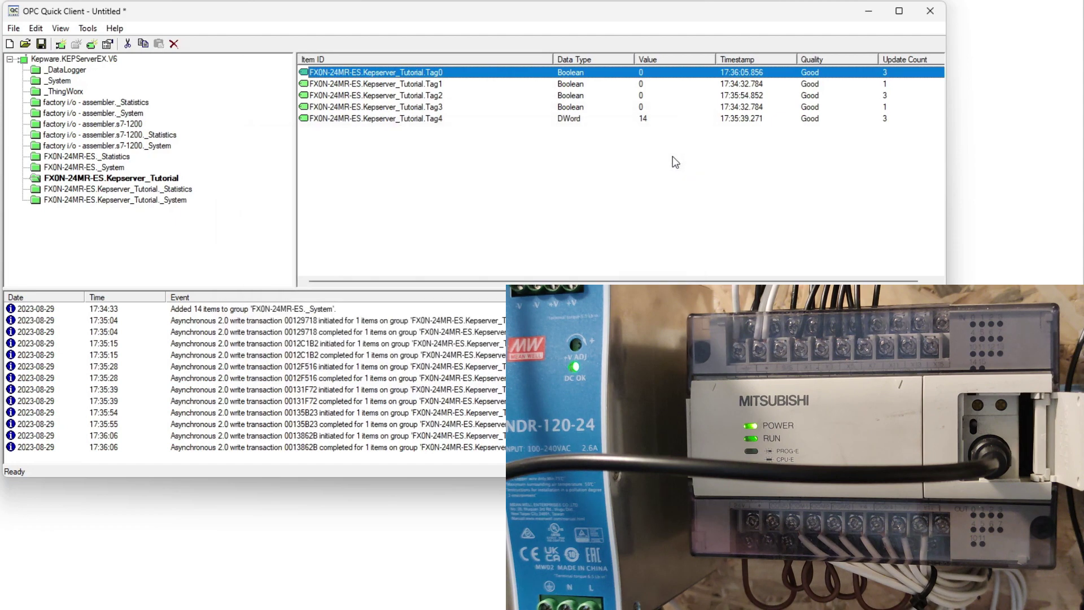